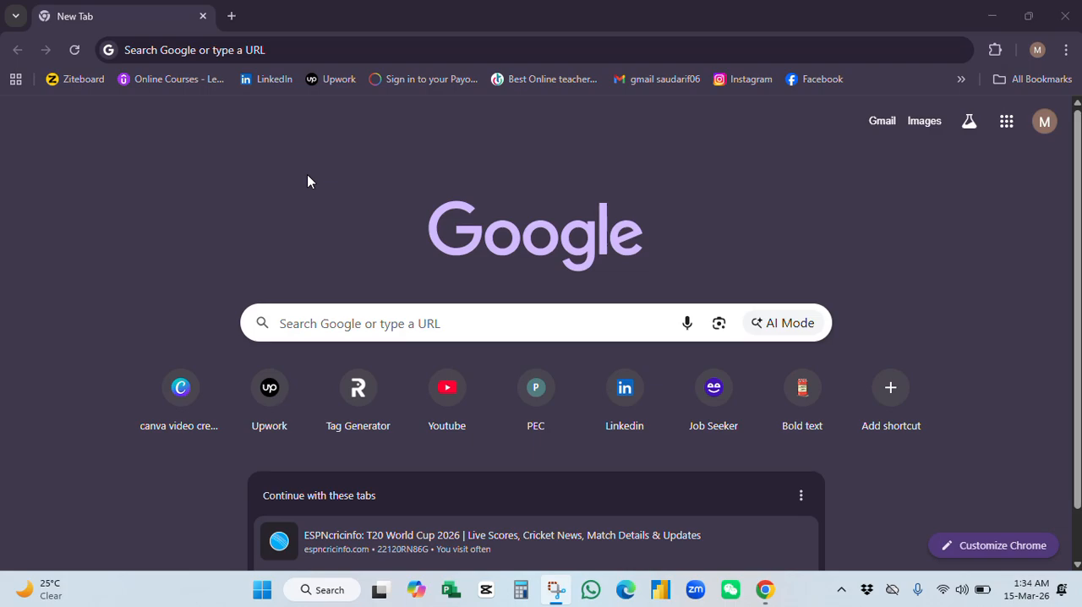
# Search Google for "edelivery oracle" and open the Oracle Software Delivery Cloud site.
pyautogui.click(321, 323)
pyautogui.write('ed')
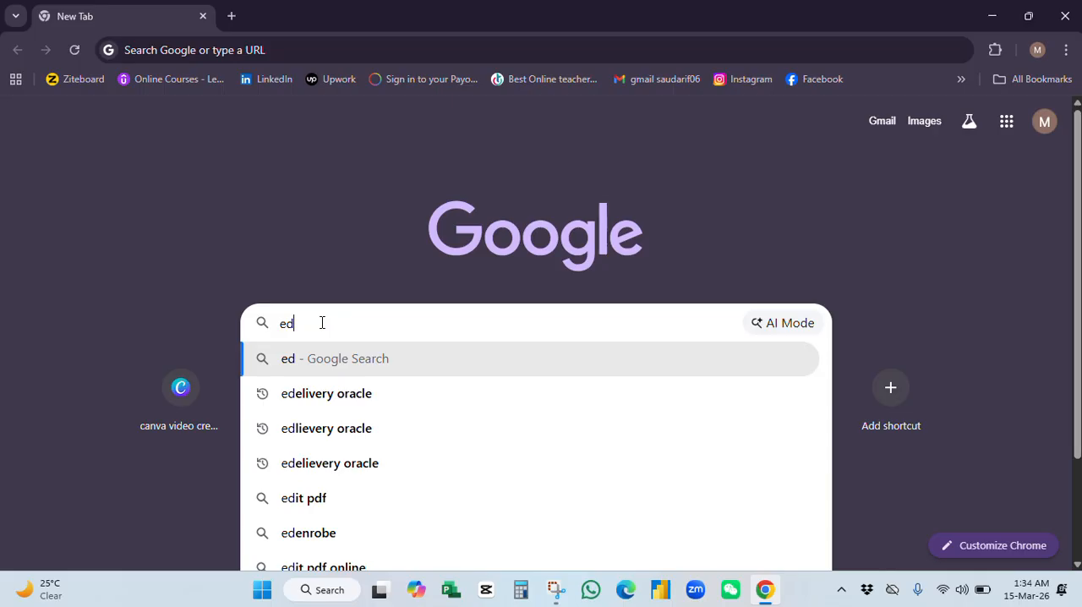
pyautogui.write('e')
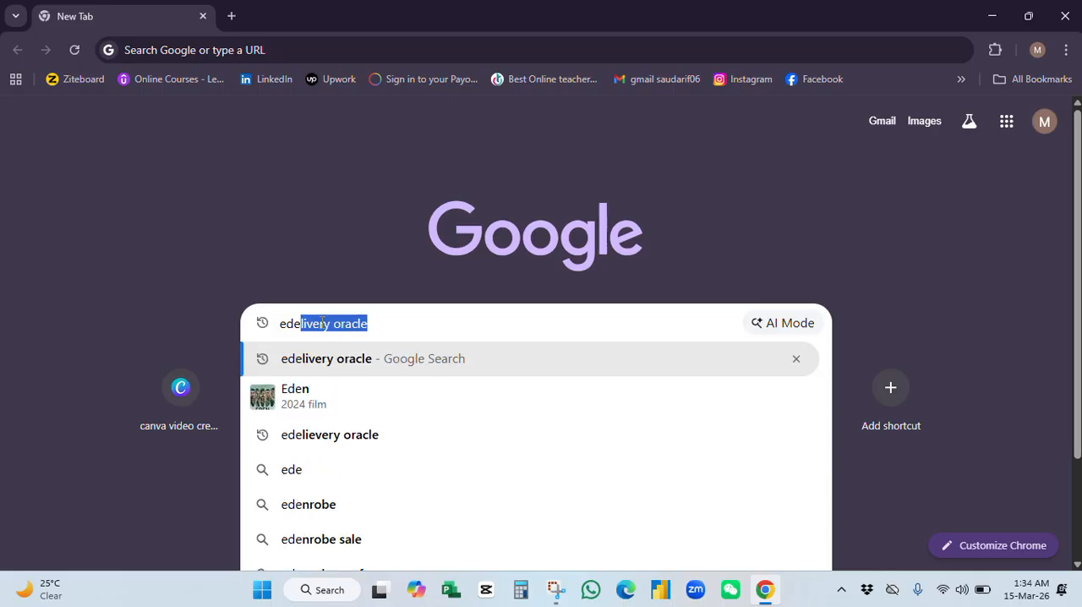
pyautogui.press('Return')
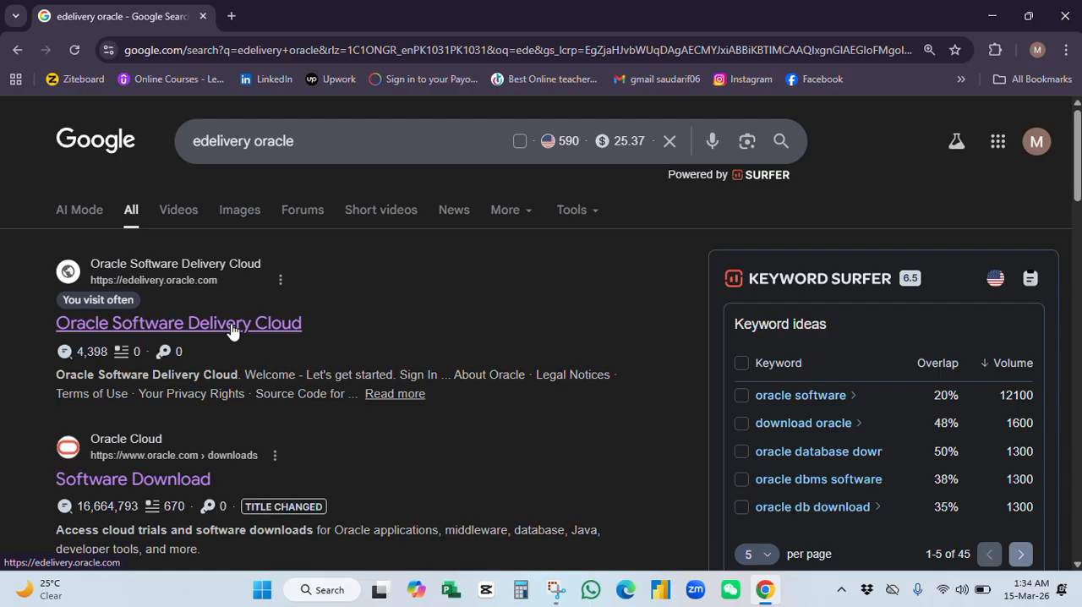
pyautogui.click(232, 328)
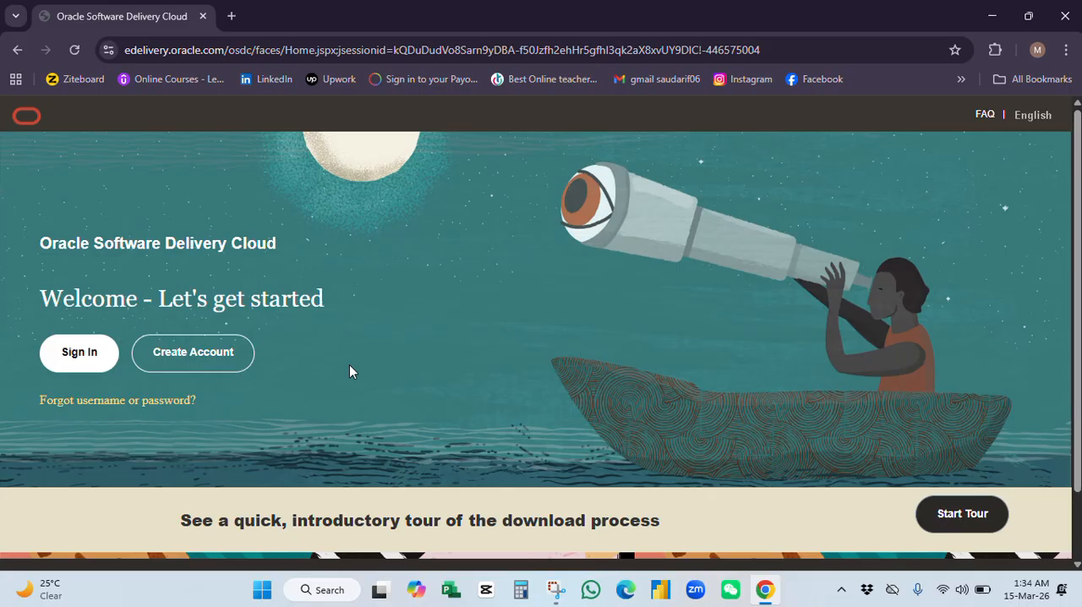
# Start signing in to Oracle with the saved account e-mail and proceed to the e-mail verification.
pyautogui.click(78, 358)
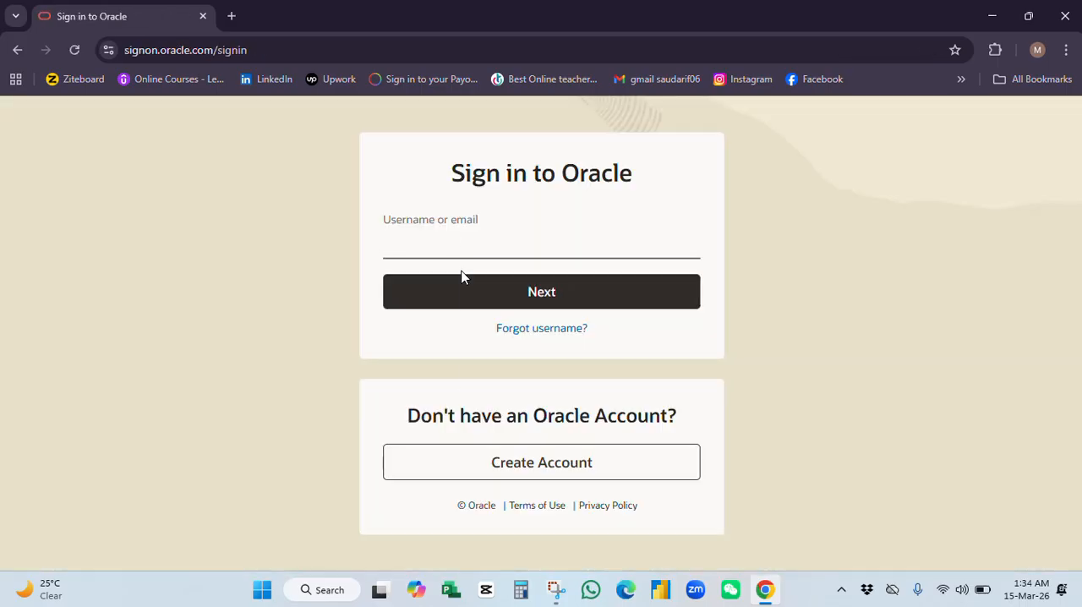
pyautogui.click(452, 241)
pyautogui.click(512, 290)
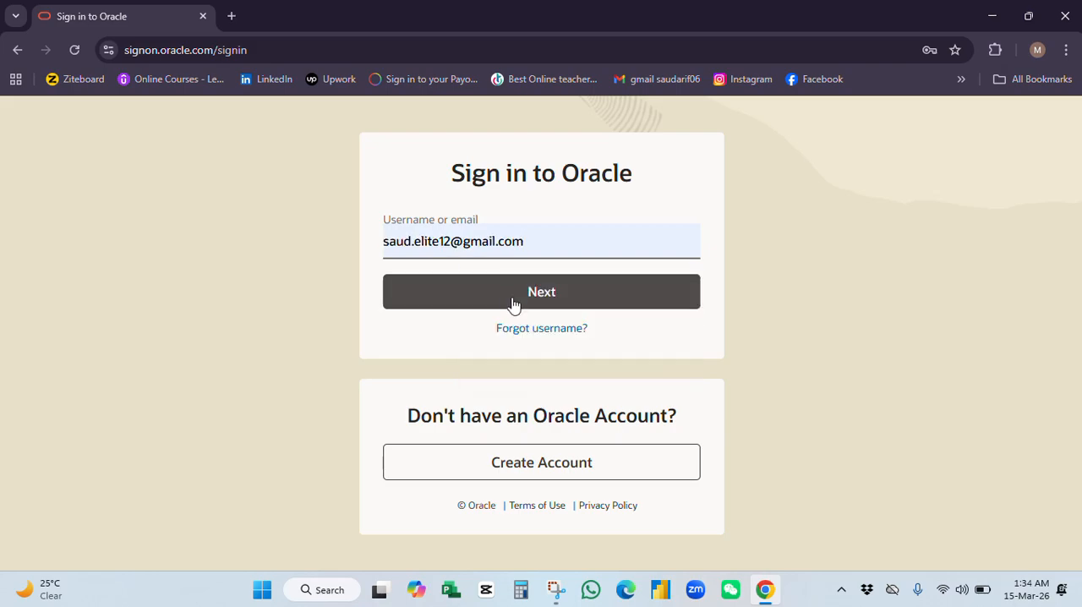
pyautogui.click(514, 293)
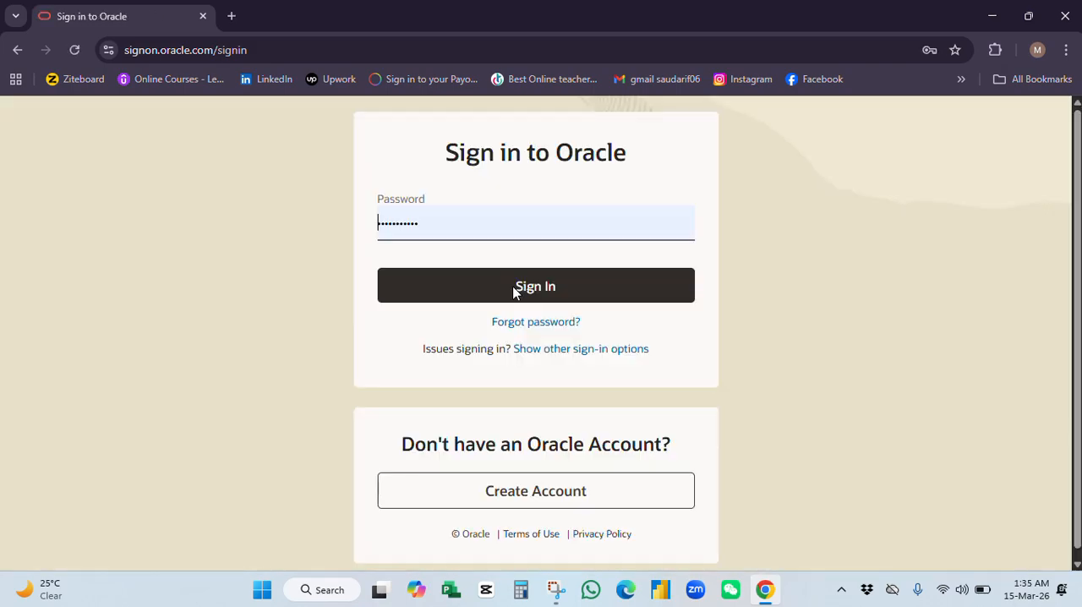
pyautogui.click(513, 291)
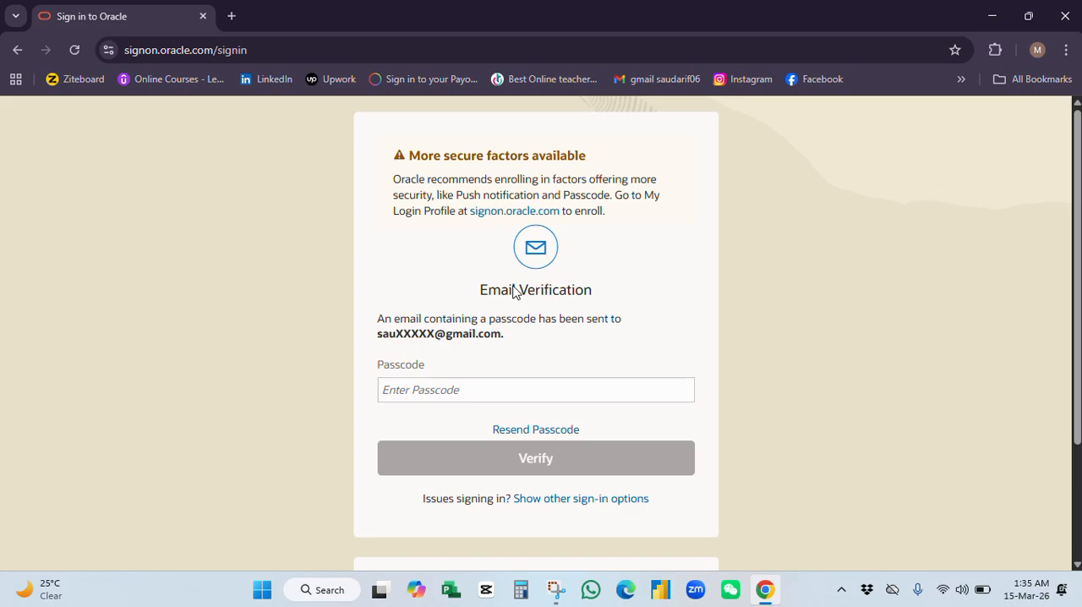
# Enter the e-mailed verification passcode and submit it to complete the Oracle sign-in.
pyautogui.click(430, 401)
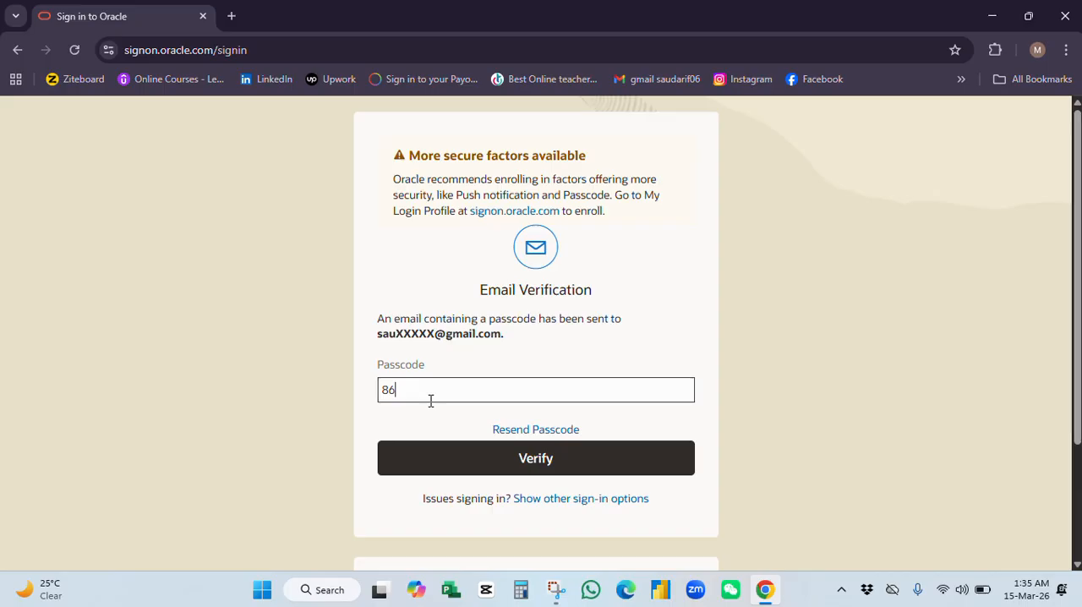
pyautogui.press('Return')
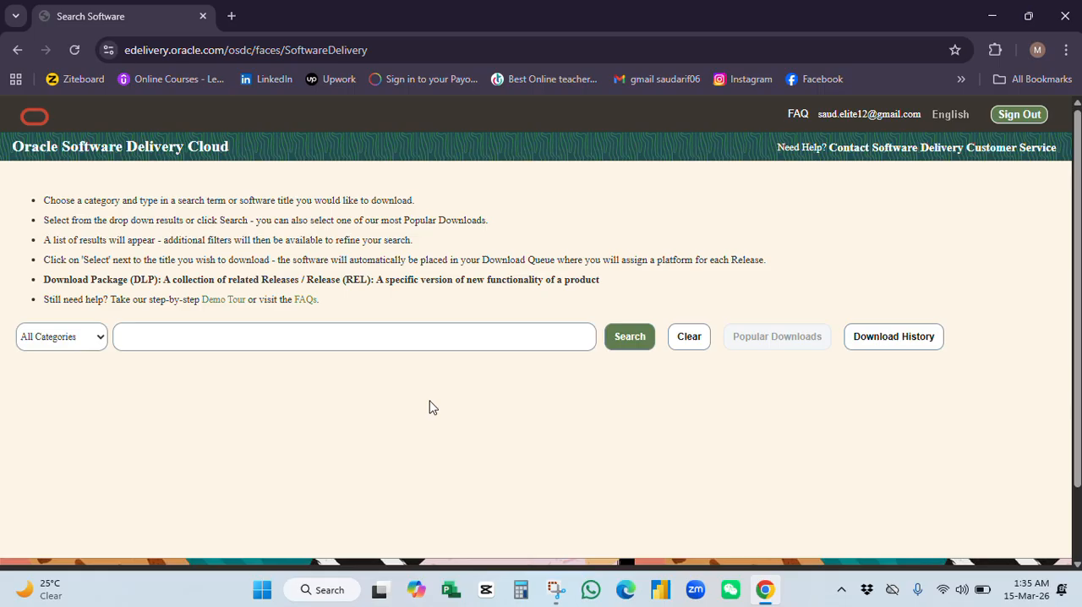
# Search all categories for "primavera p6 pr" and choose the suggestion Primavera P6 Professional Project Management.
pyautogui.click(367, 333)
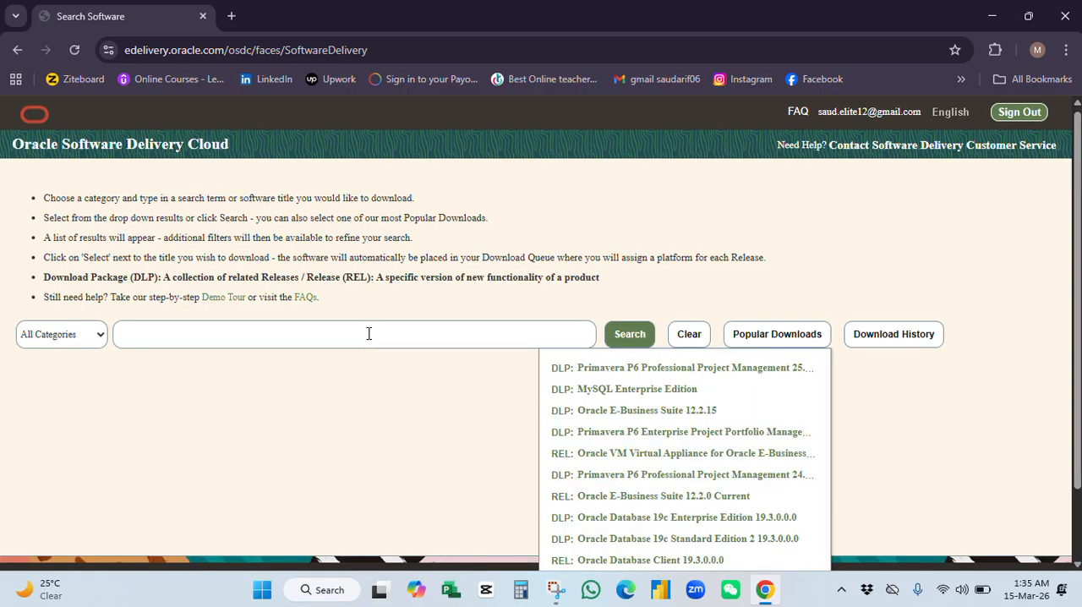
pyautogui.write('pr')
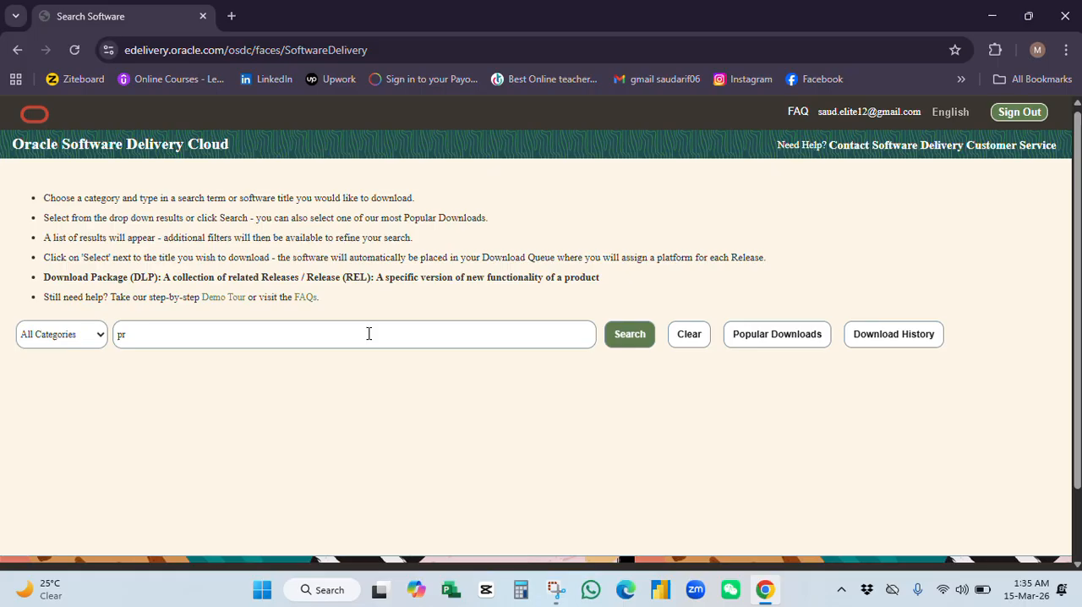
pyautogui.write('imavera')
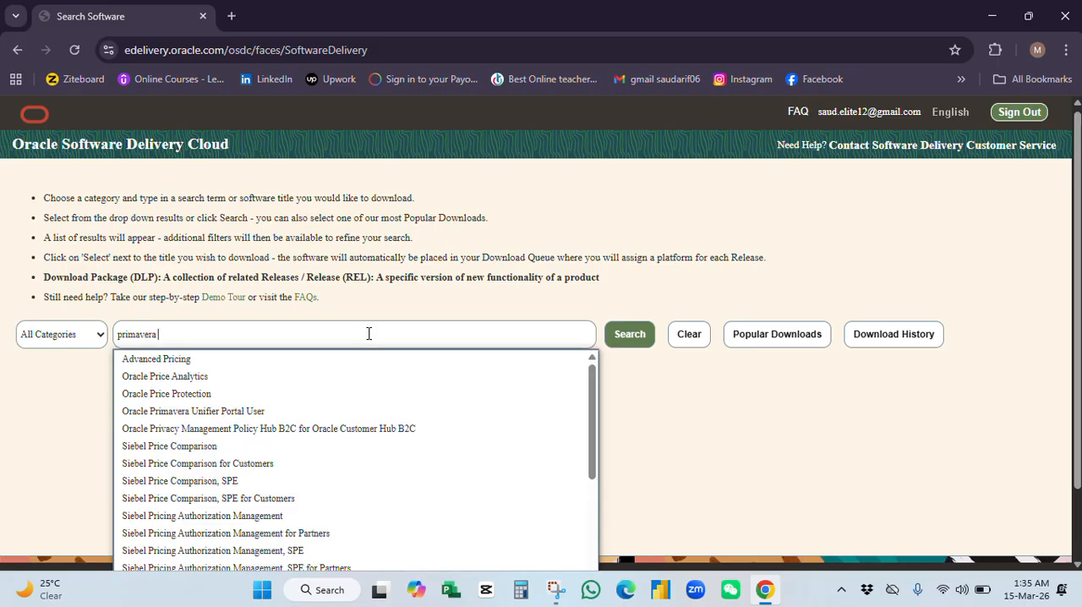
pyautogui.write(' p6')
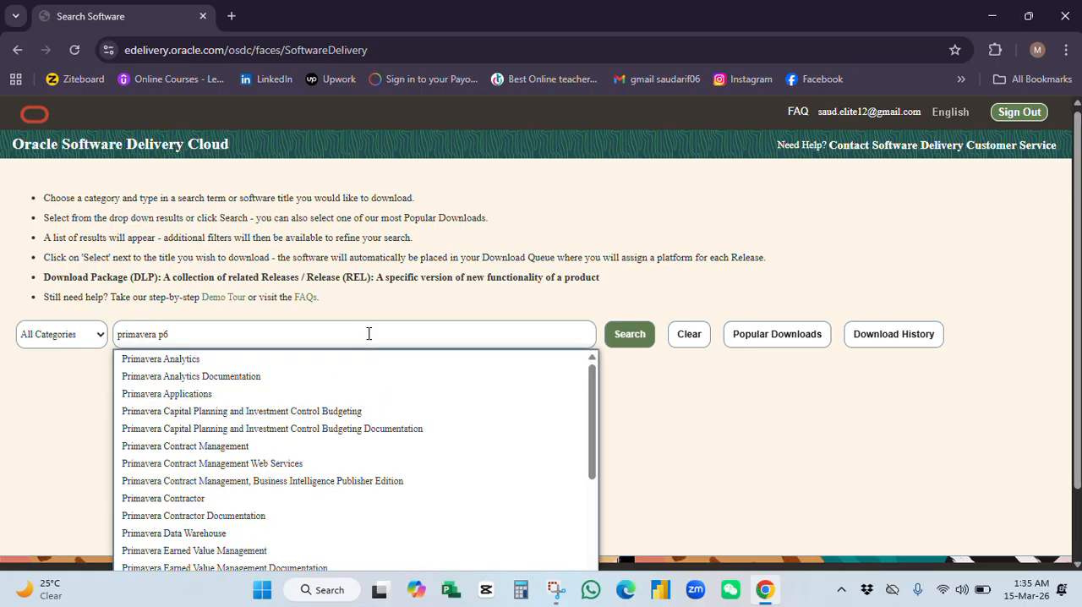
pyautogui.write(' pr')
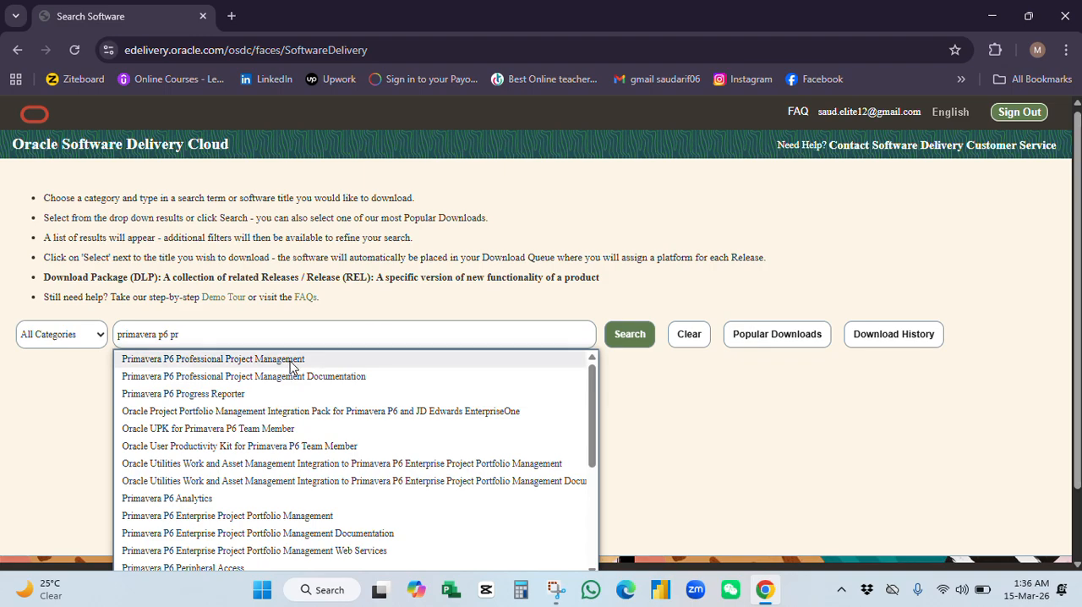
pyautogui.click(289, 360)
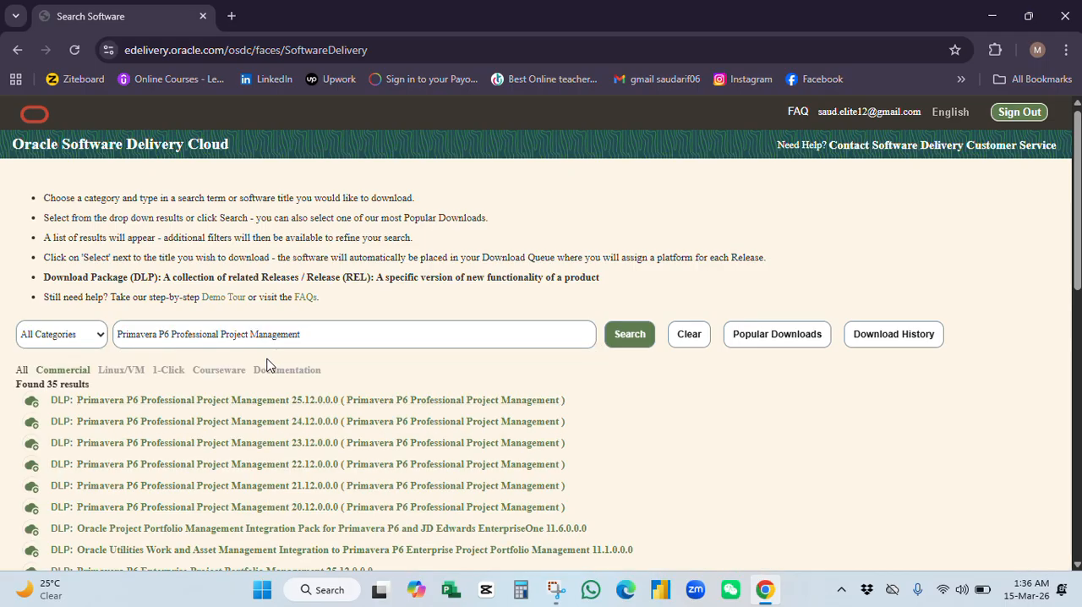
# Add the REL release Primavera P6 Professional Project Management 25.12.0.0.0 to the download queue and continue to its license agreement.
pyautogui.scroll(-3, 161, 469)
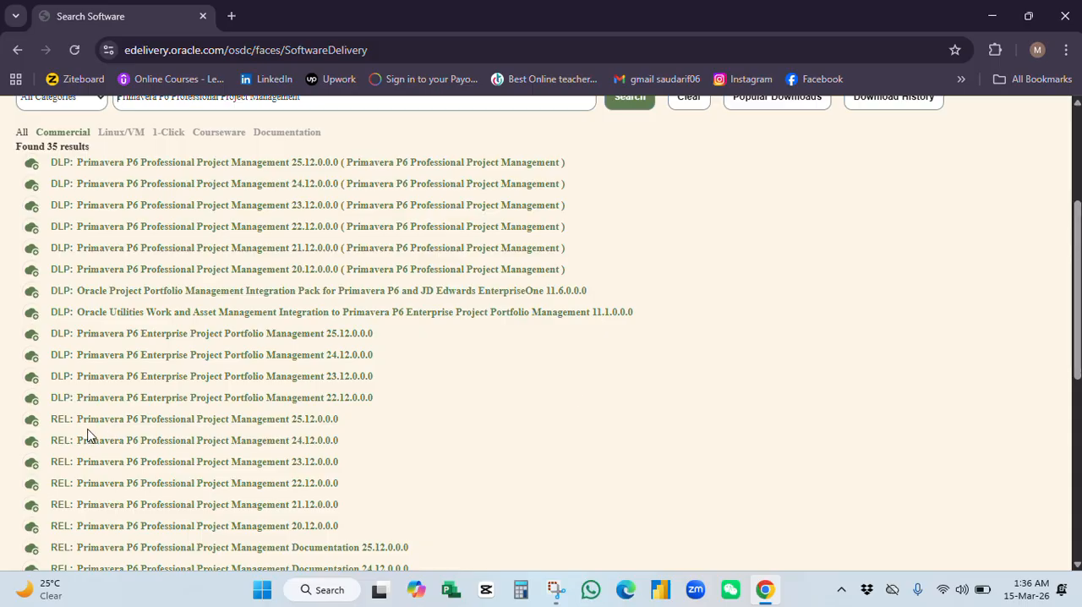
pyautogui.click(160, 428)
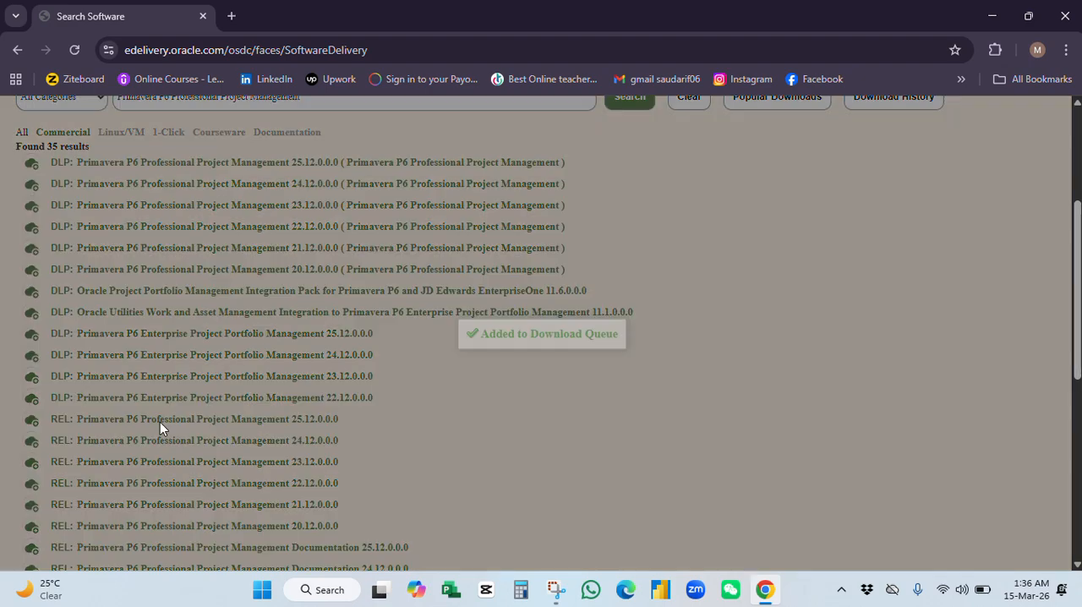
pyautogui.scroll(3, 1000, 279)
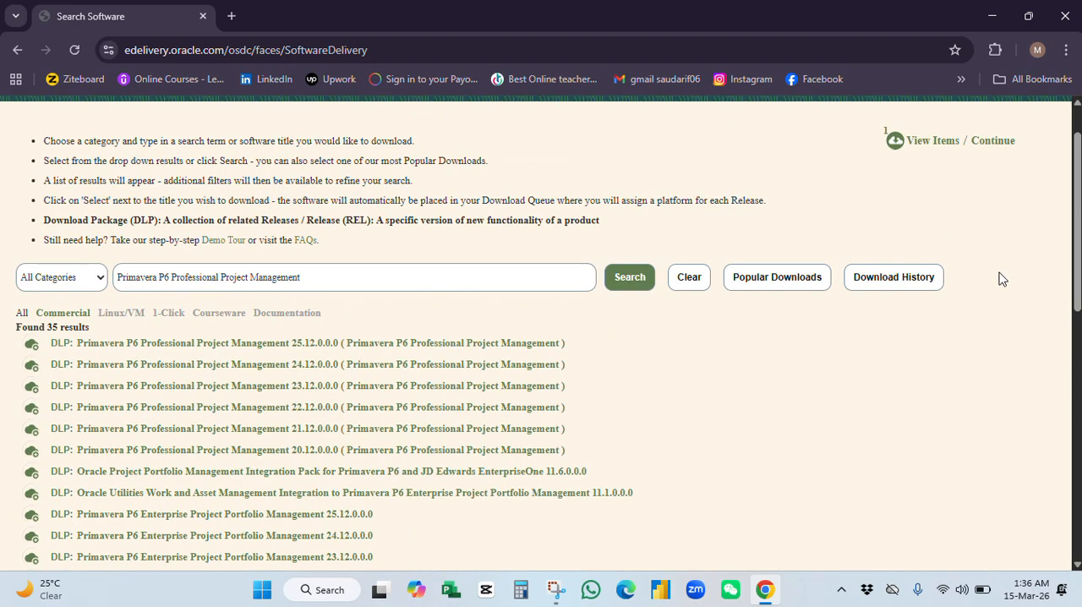
pyautogui.click(930, 142)
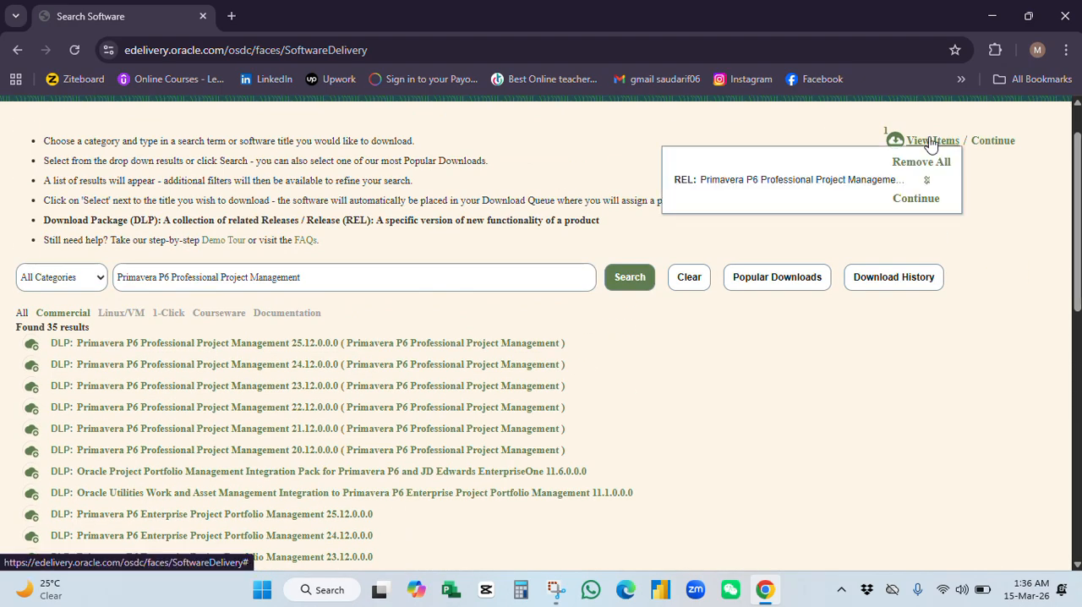
pyautogui.click(917, 200)
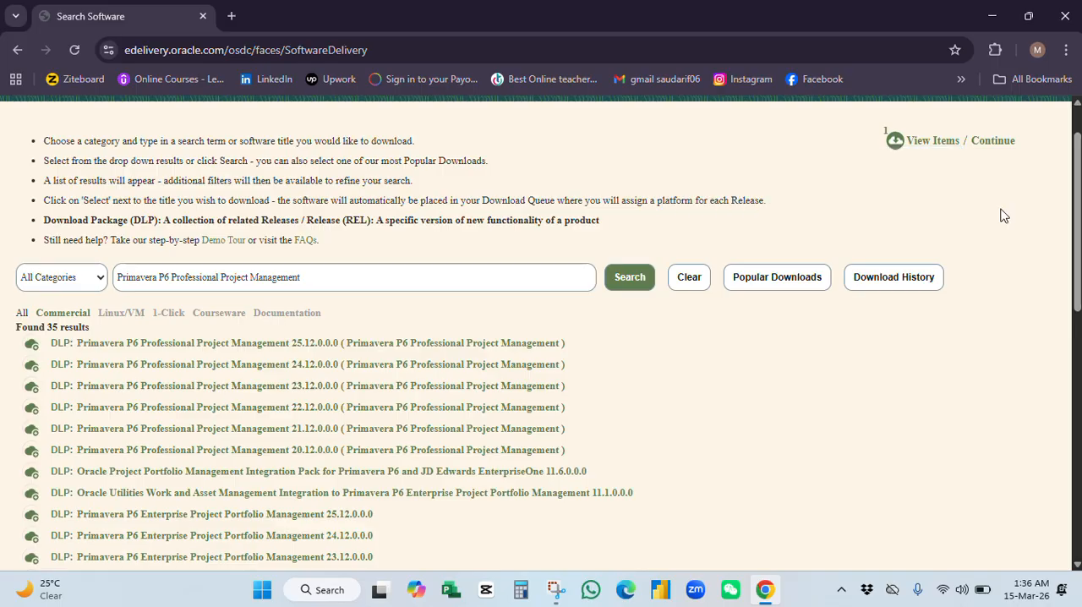
pyautogui.click(920, 146)
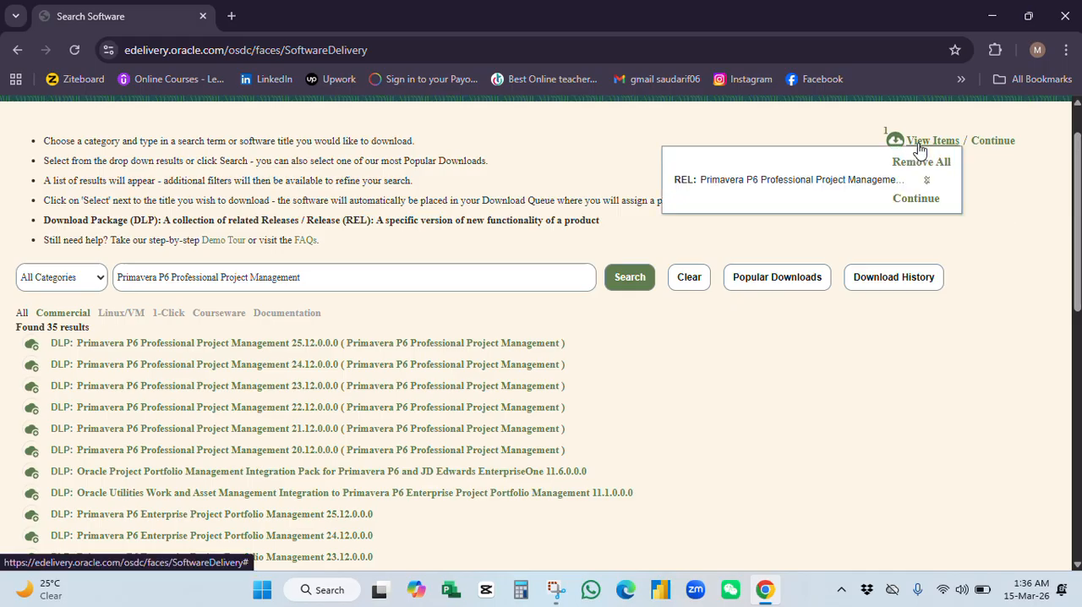
pyautogui.click(921, 197)
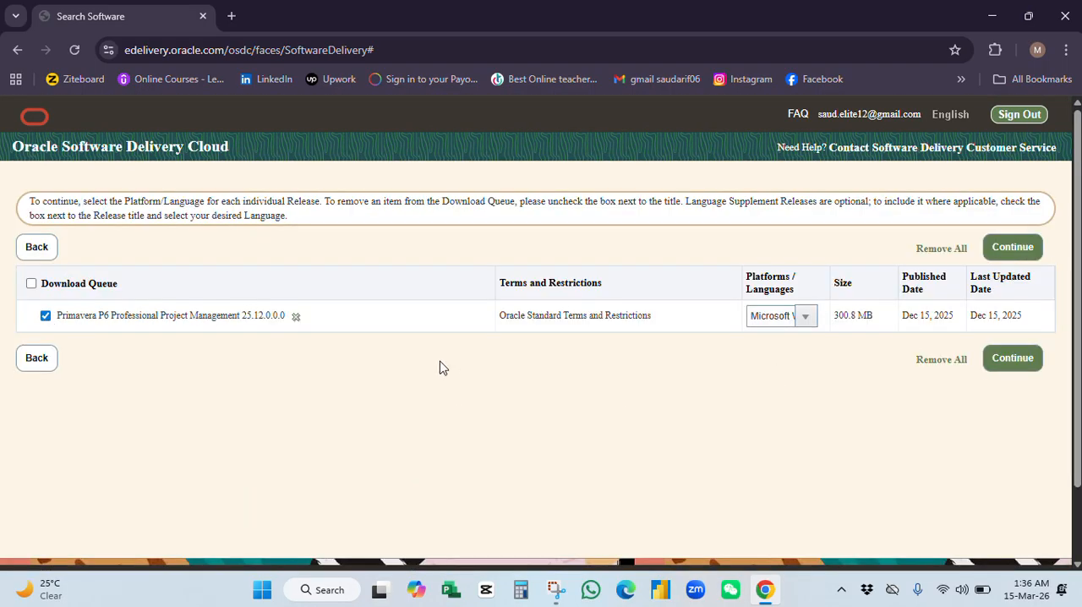
pyautogui.click(1022, 361)
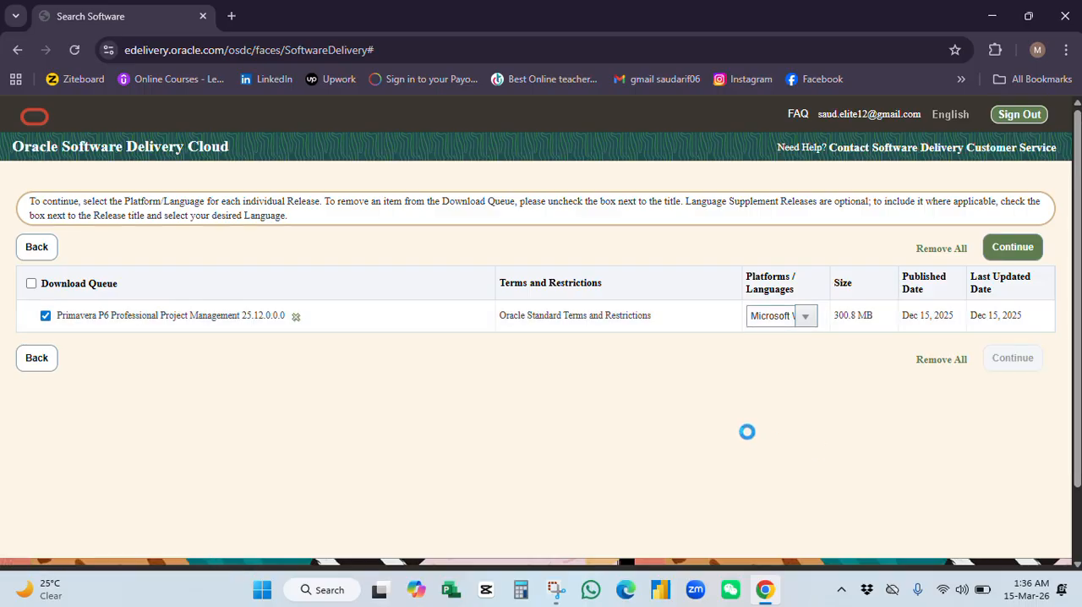
# Go through the full Oracle License Agreement, accept it, and continue to the download files.
pyautogui.scroll(-15, 191, 427)
pyautogui.scroll(-20, 191, 427)
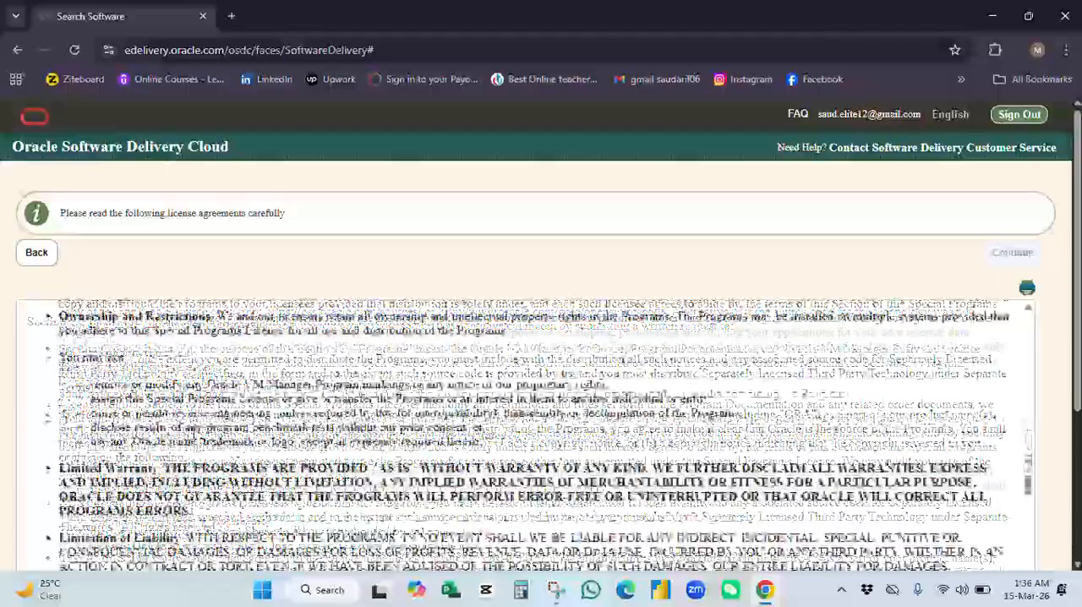
pyautogui.scroll(-5, 193, 436)
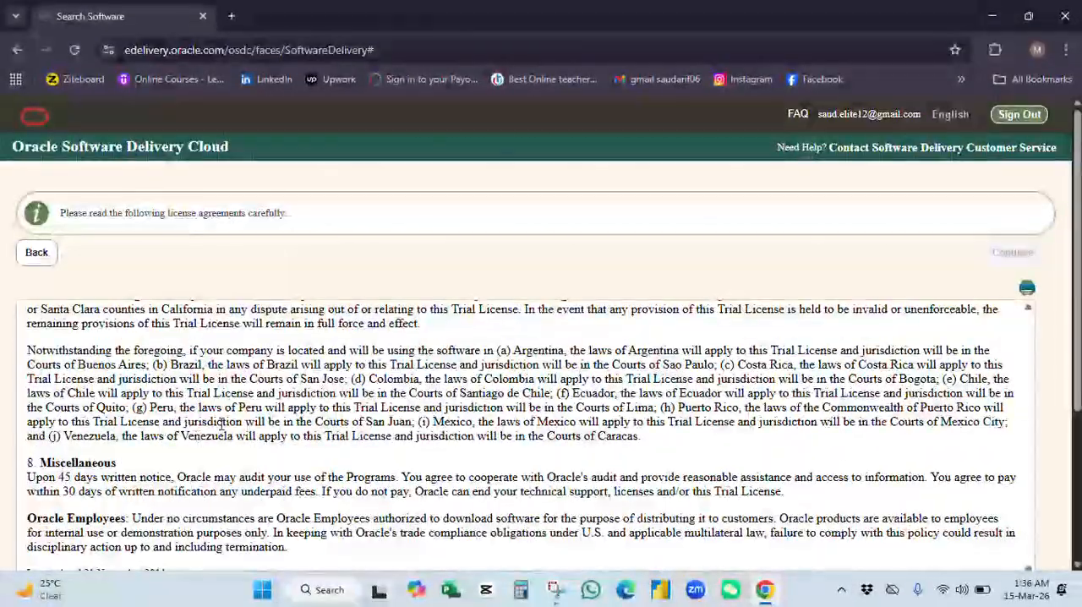
pyautogui.click(23, 401)
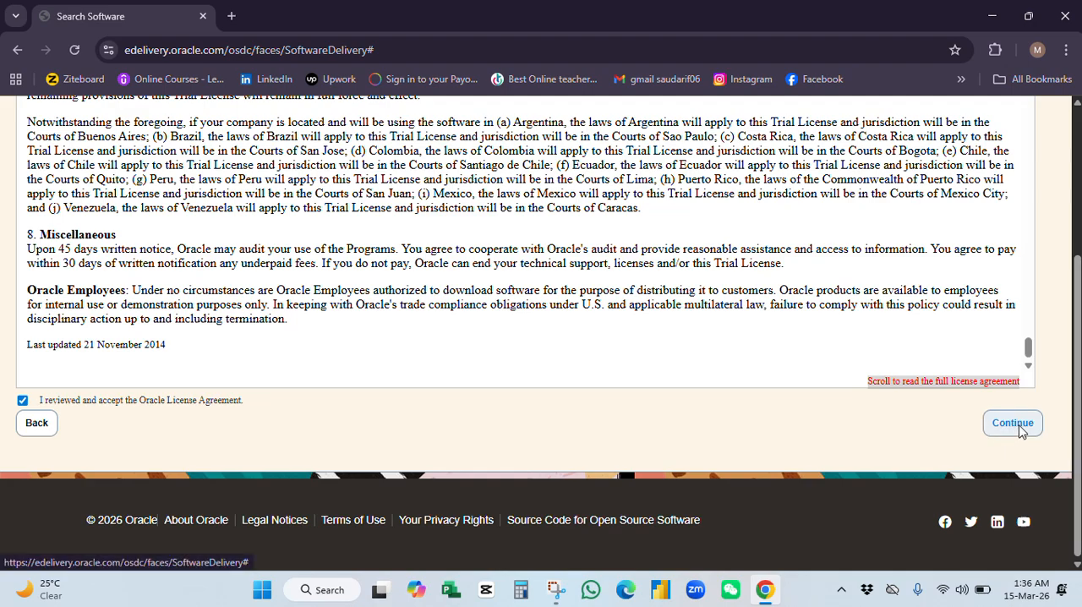
pyautogui.click(1019, 429)
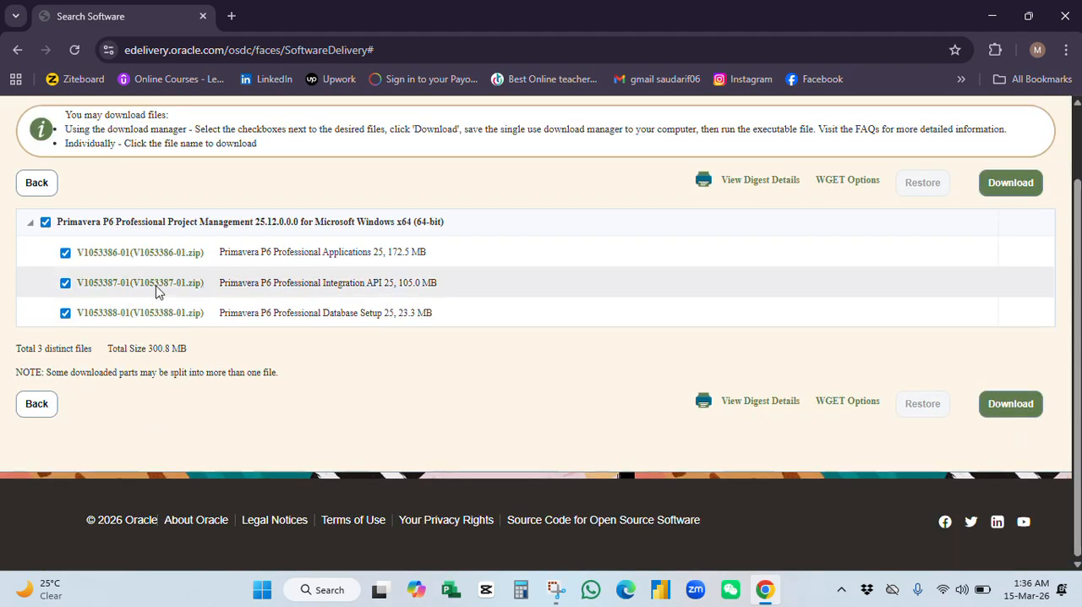
# Select only V1053386-01.zip, Primavera P6 Professional Applications 25, and download the Oracle download manager for it.
pyautogui.click(45, 223)
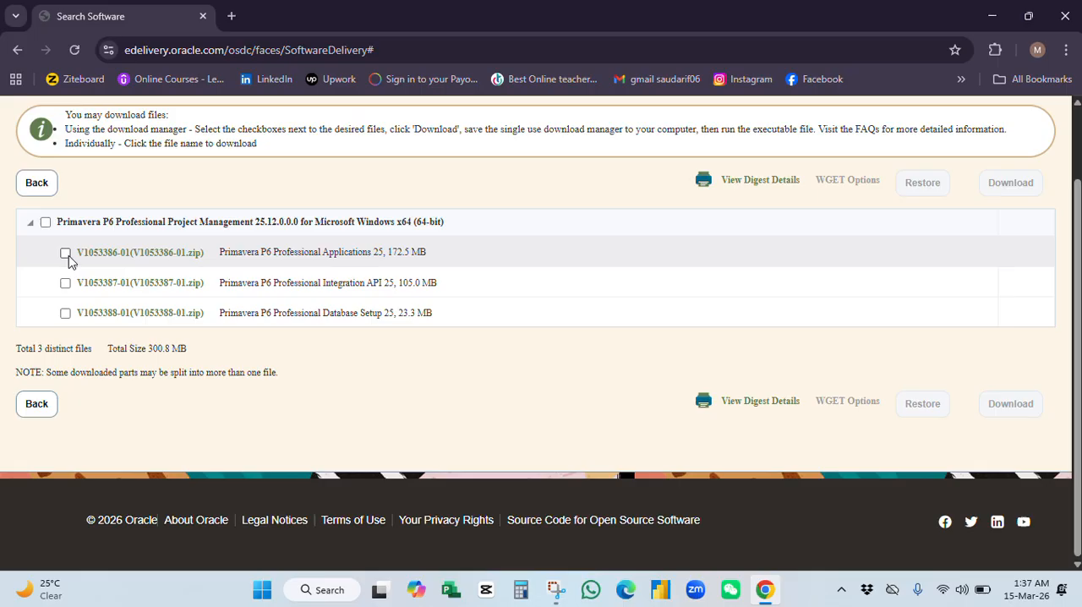
pyautogui.click(66, 254)
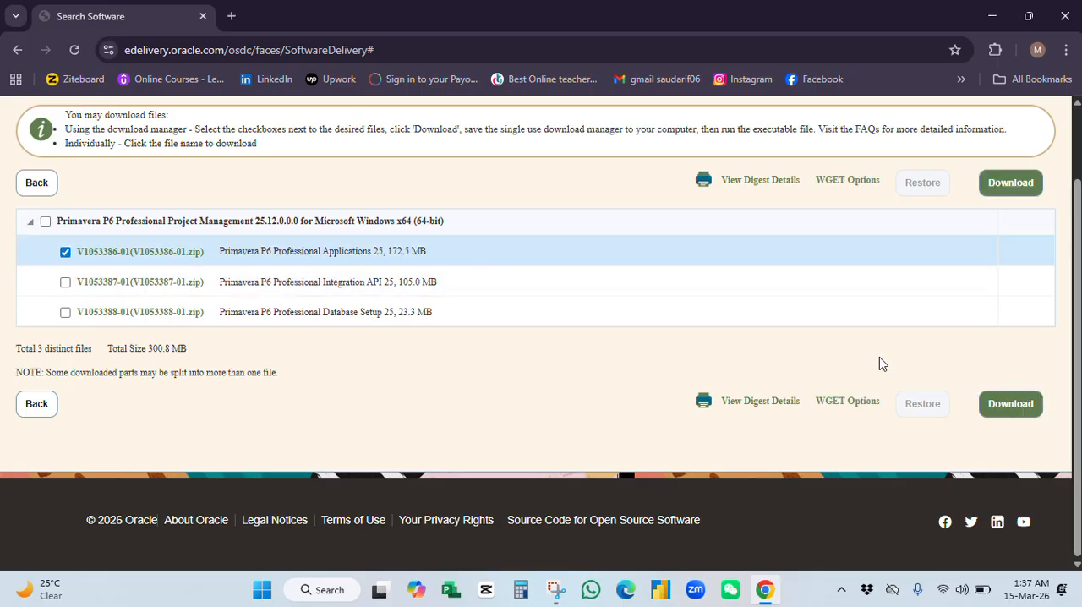
pyautogui.click(1010, 403)
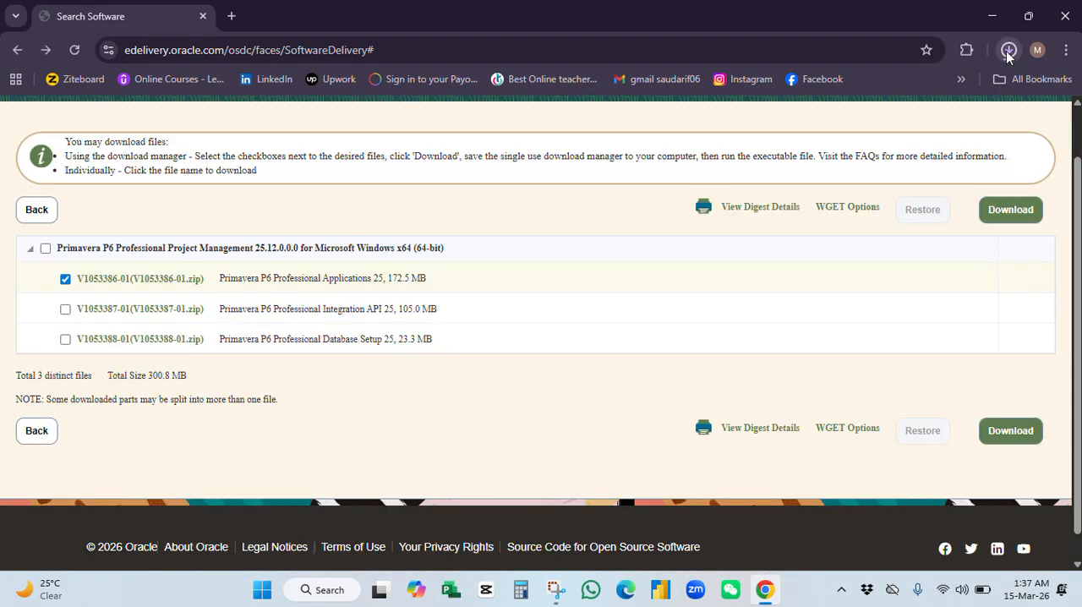
# Run the downloaded Oracle_SSN_DLM_03142037.exe and start the file download to the default Downloads directory.
pyautogui.click(1006, 51)
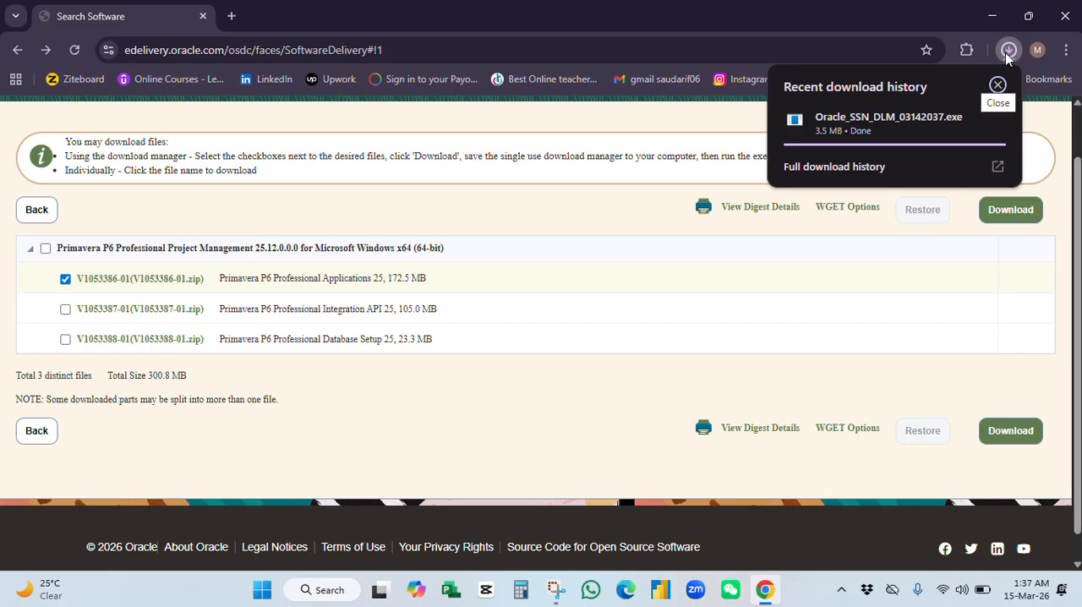
pyautogui.click(966, 121)
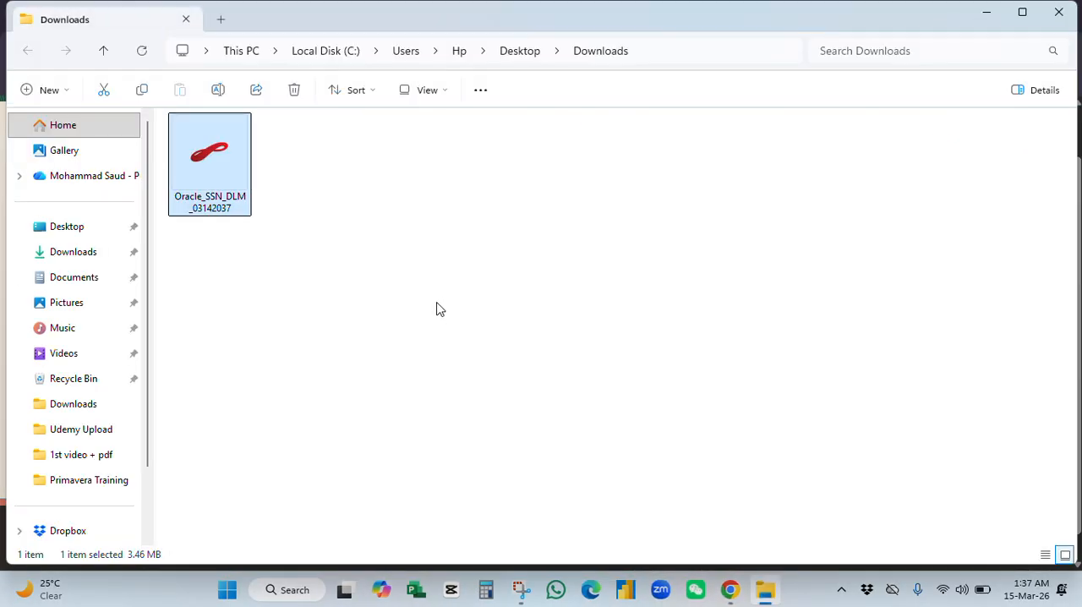
pyautogui.doubleClick(212, 181)
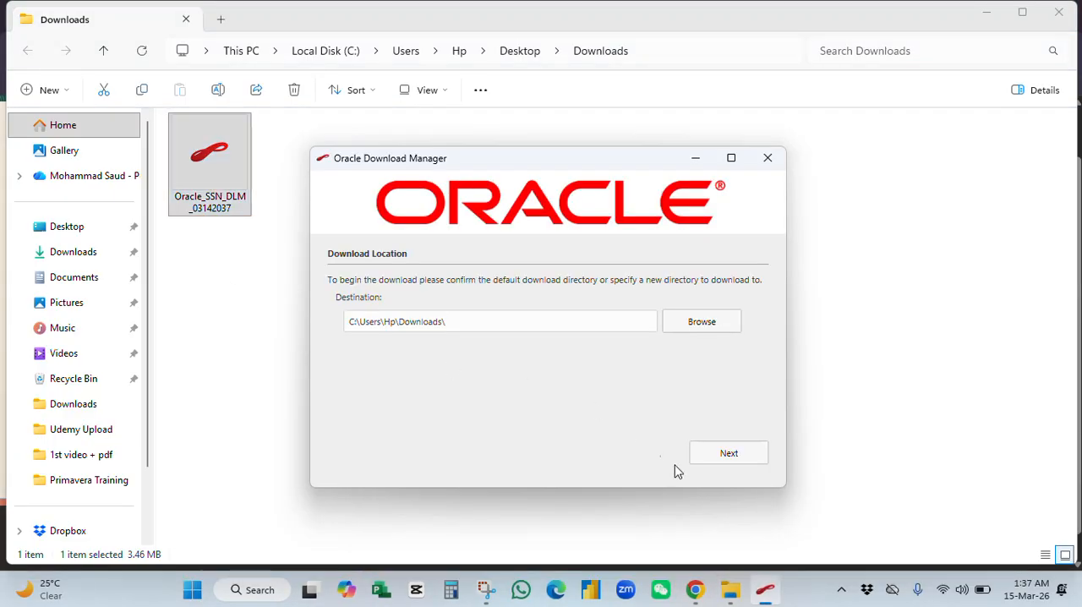
pyautogui.click(732, 453)
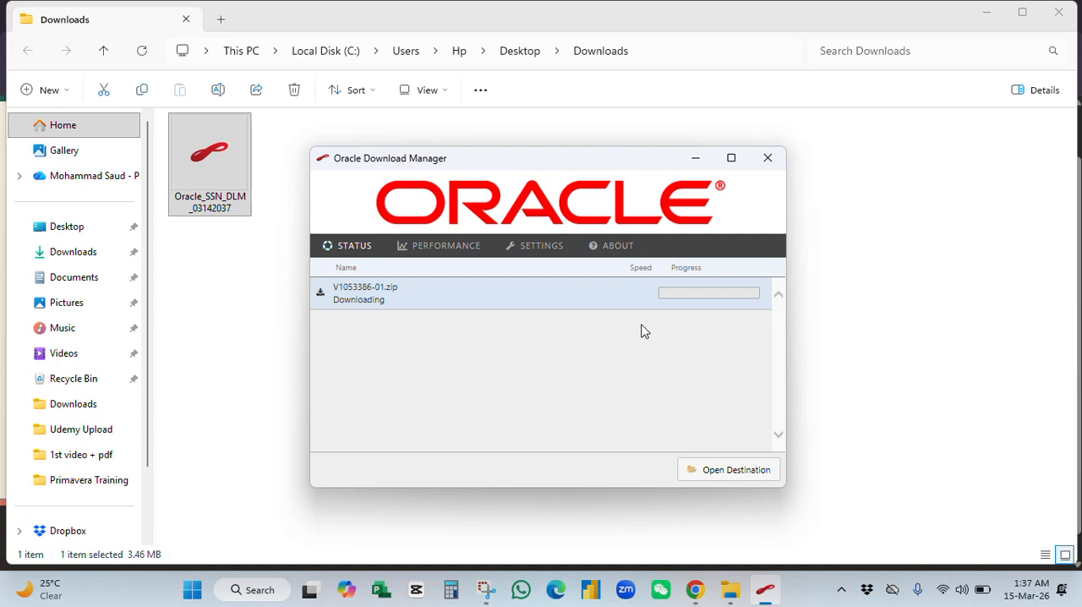
# Check the computer's Wi-Fi connection while V1053386-01.zip is downloading.
pyautogui.click(944, 591)
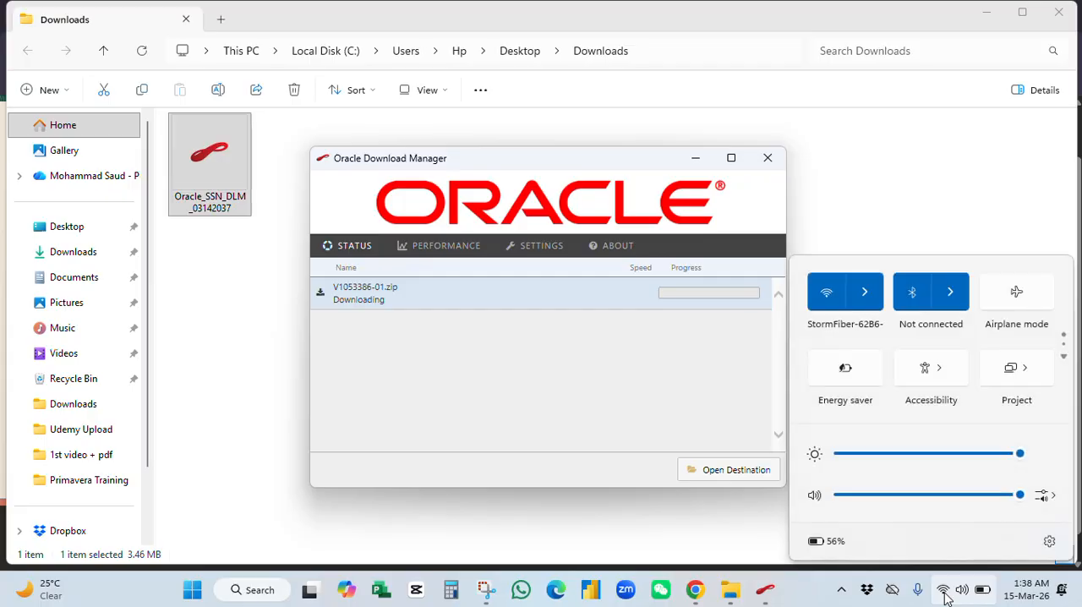
pyautogui.click(867, 291)
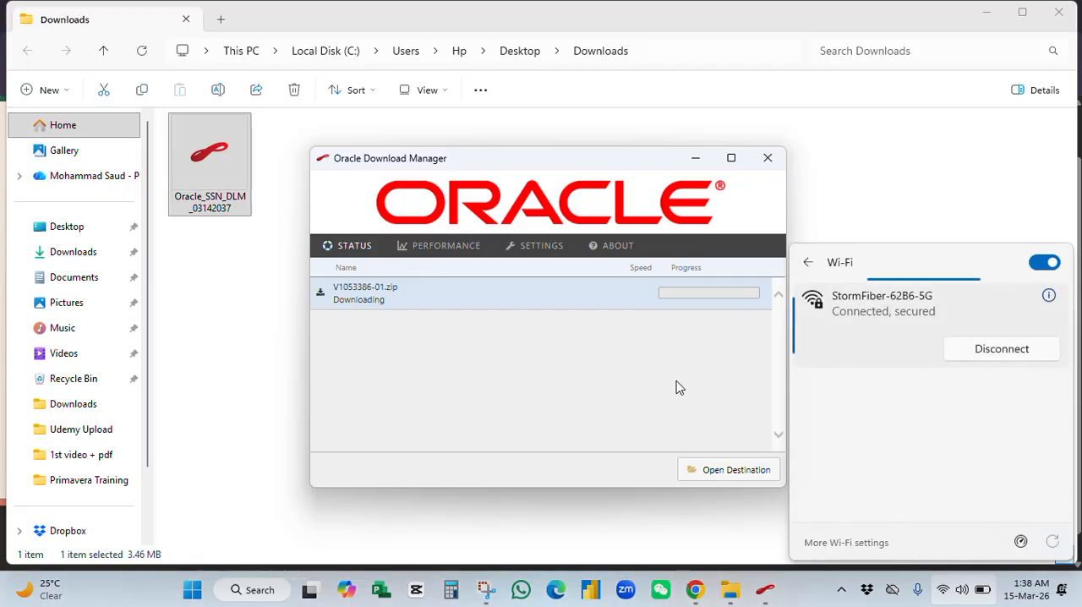
pyautogui.click(629, 374)
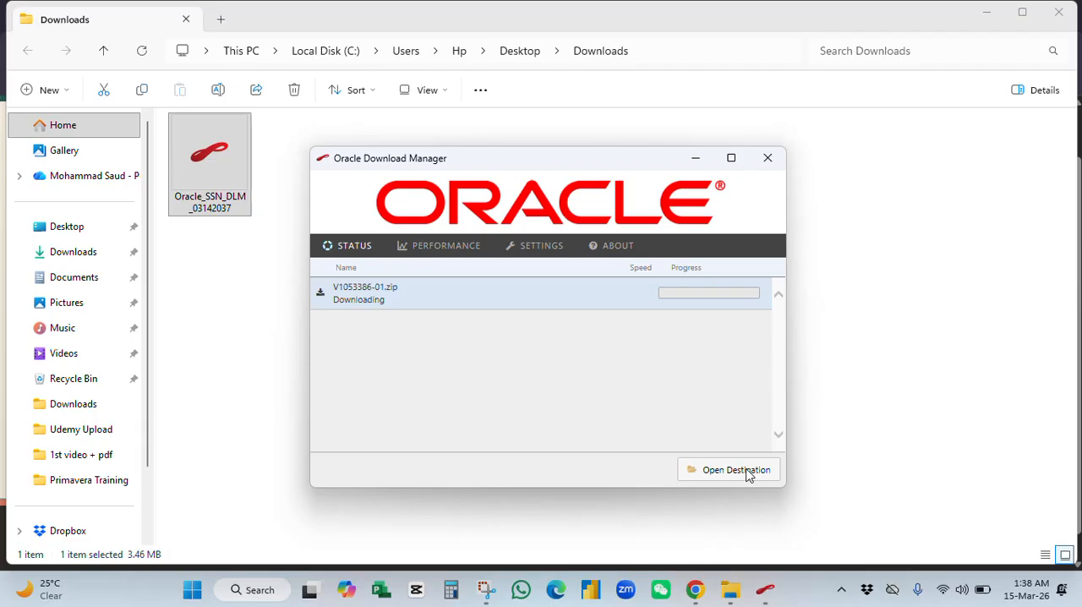
# Bring the Oracle Download Manager back up by running Oracle_SSN_DLM_03142037 again.
pyautogui.click(896, 413)
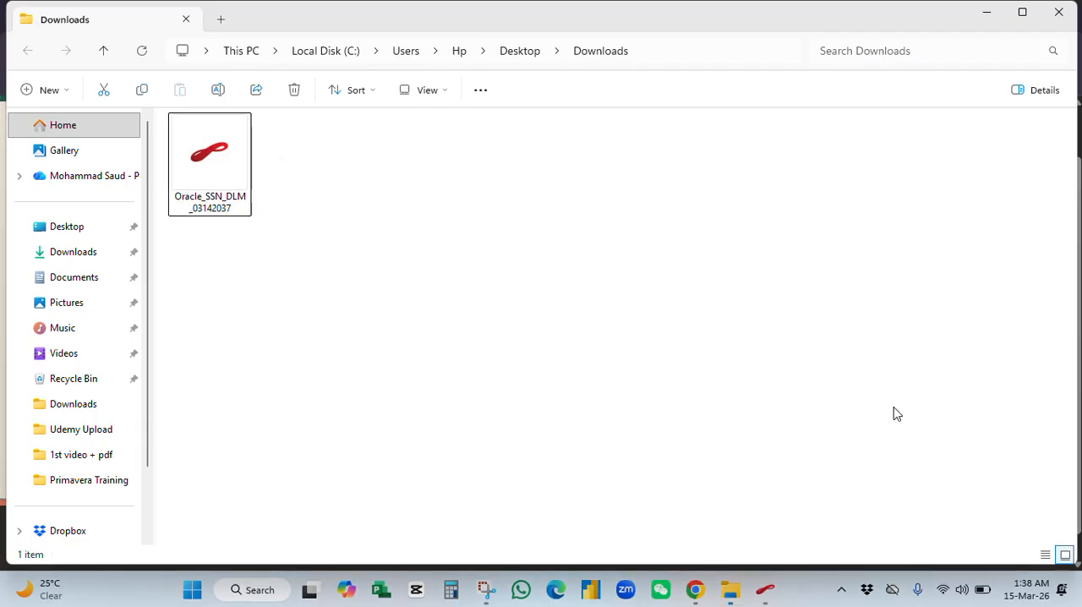
pyautogui.click(765, 601)
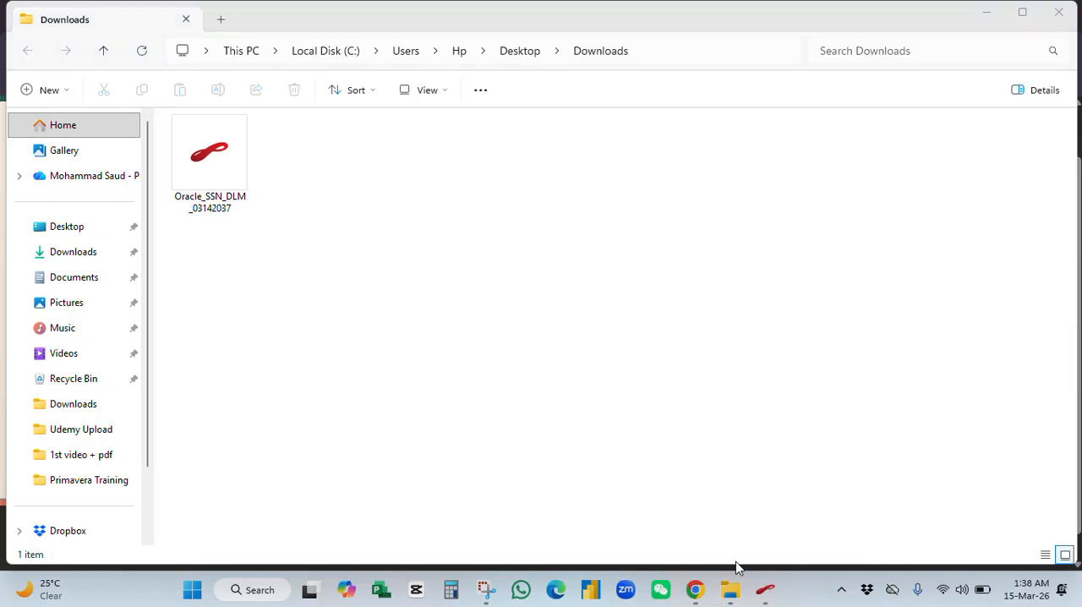
pyautogui.doubleClick(215, 169)
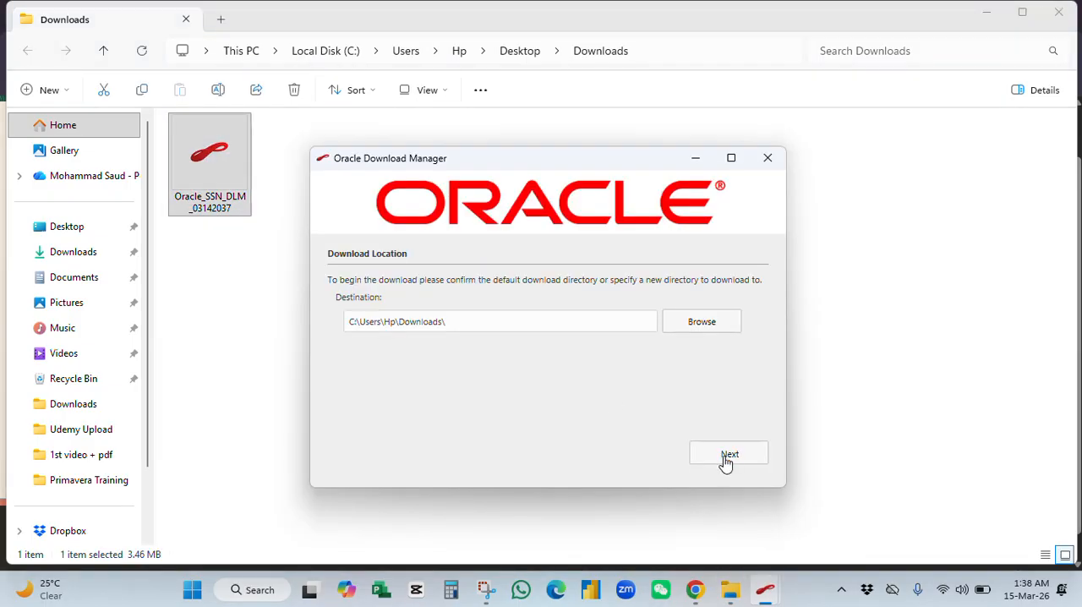
pyautogui.click(725, 454)
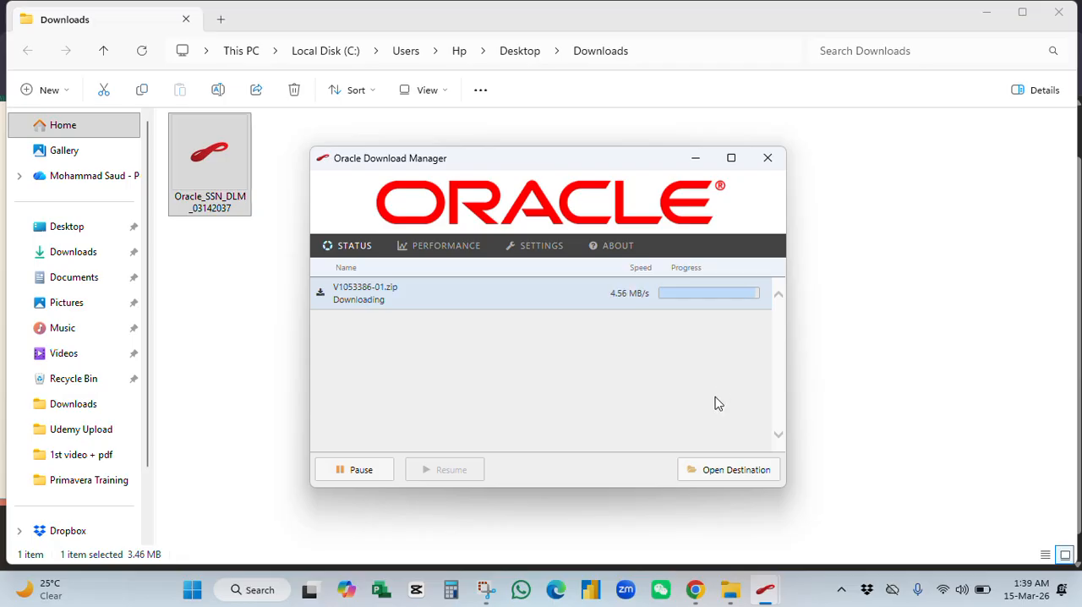
# Open the download's destination folder and extract the V1053386-01 archive to C:\Users\Hp\Downloads\V1053386-01.
pyautogui.click(731, 476)
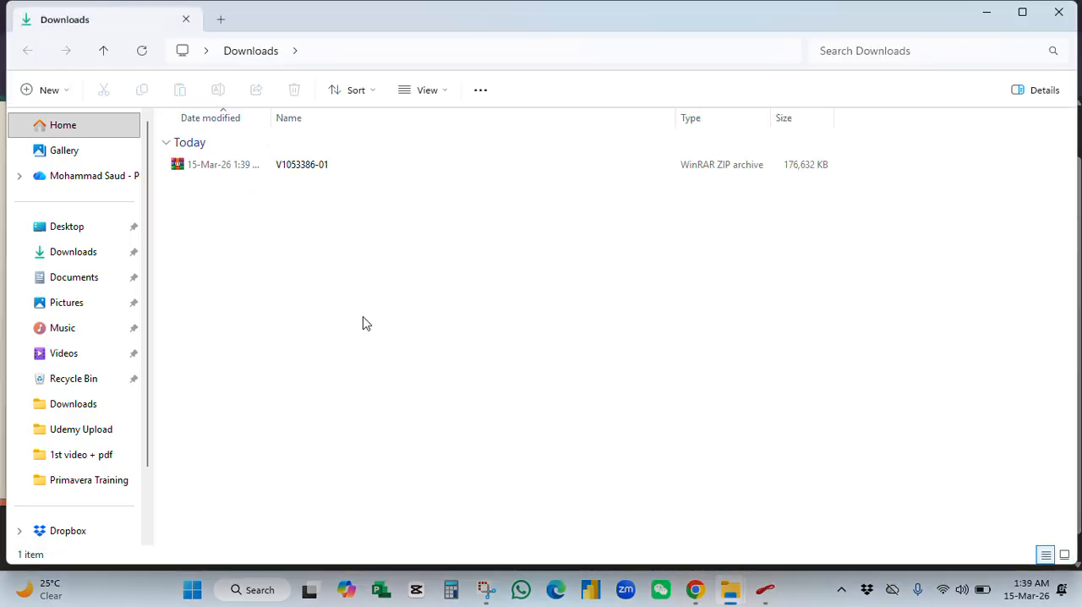
pyautogui.click(279, 167)
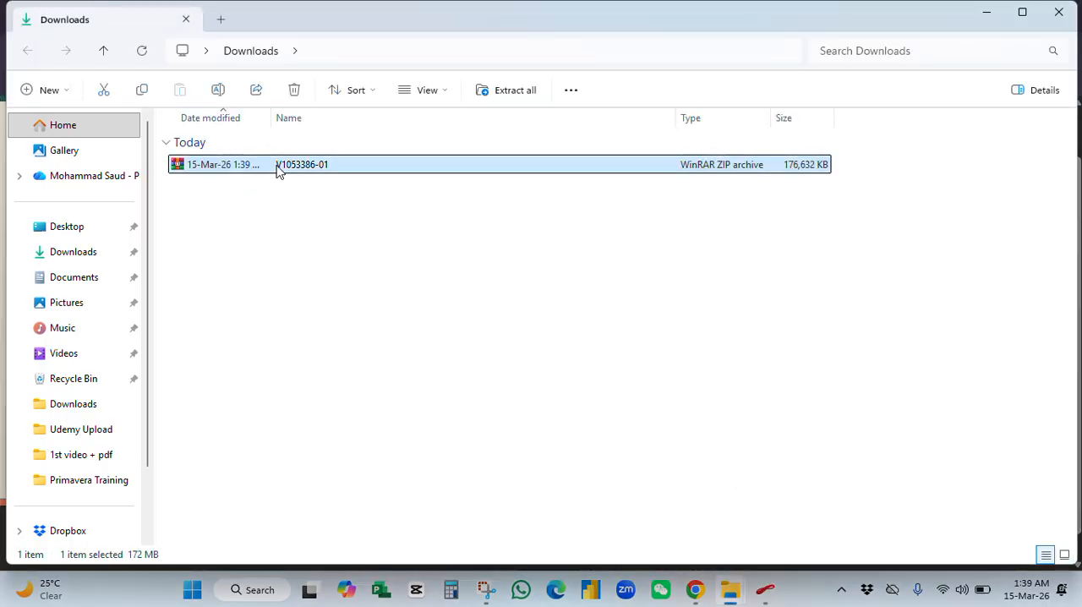
pyautogui.rightClick(279, 168)
pyautogui.moveTo(354, 258)
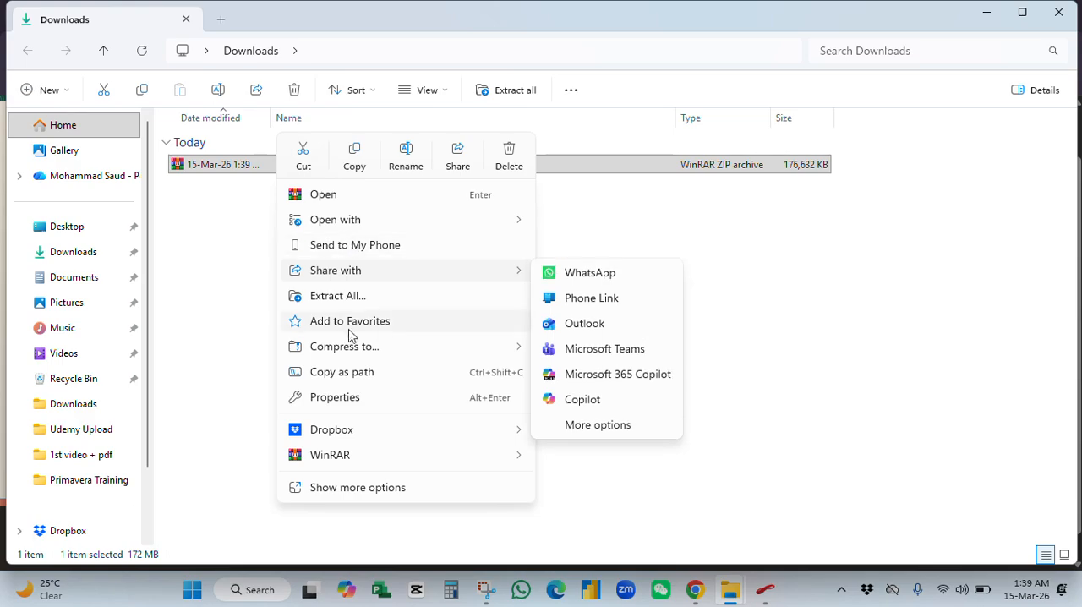
pyautogui.click(349, 296)
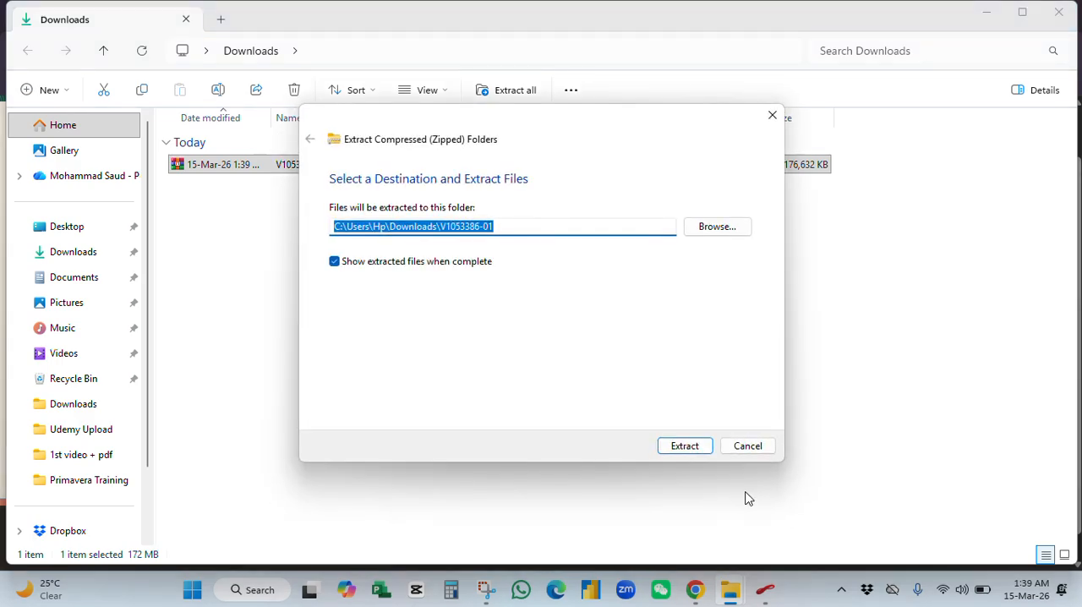
pyautogui.click(681, 448)
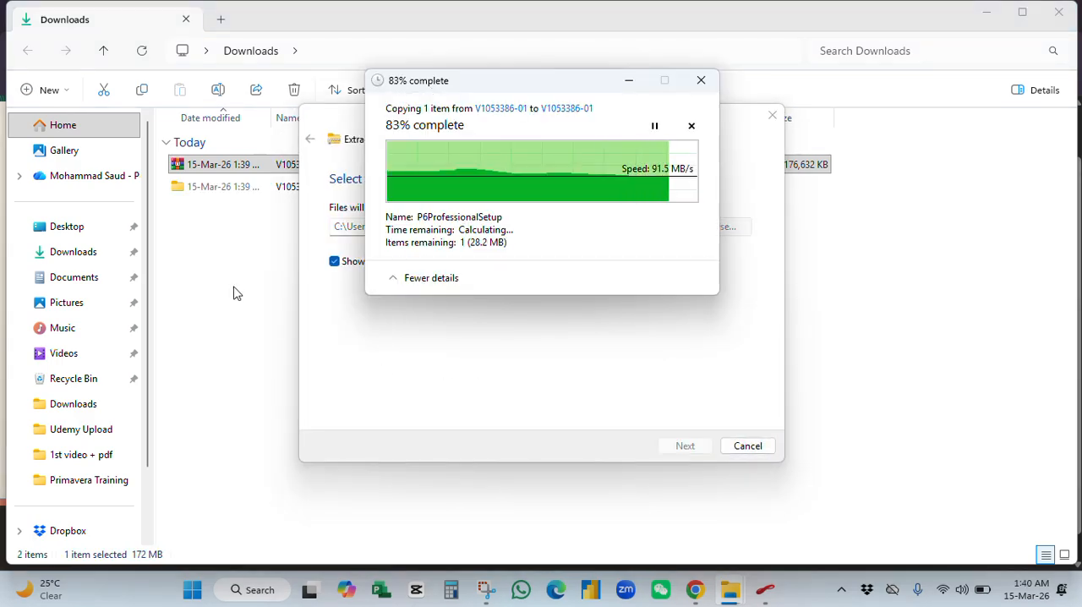
# In the extracted V1053386-01 folder, extract the P6ProfessionalSetup archive into its own P6ProfessionalSetup subfolder.
pyautogui.doubleClick(213, 191)
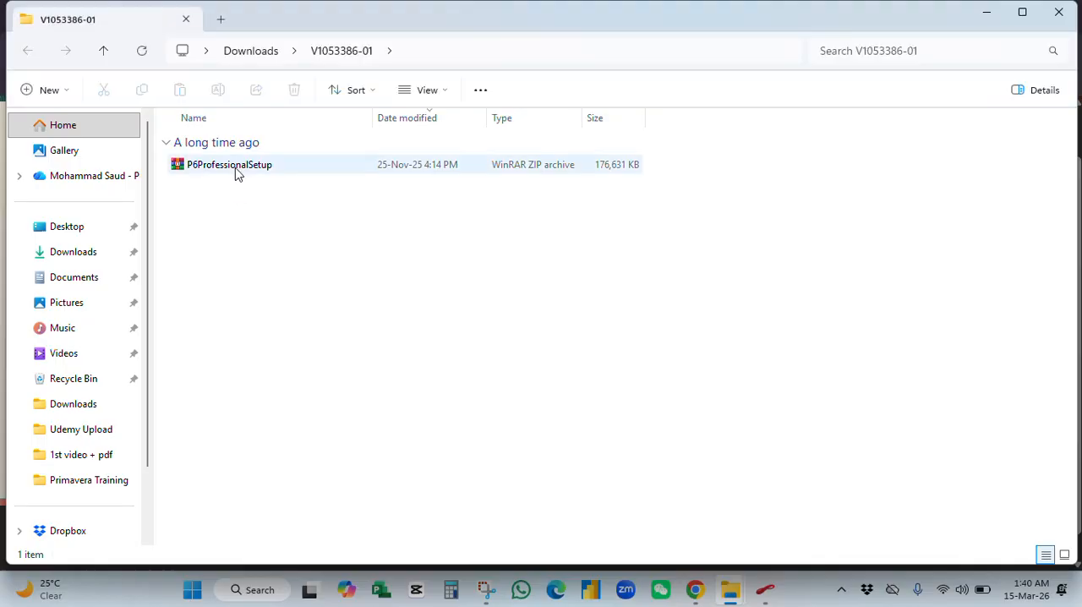
pyautogui.click(235, 167)
pyautogui.rightClick(235, 168)
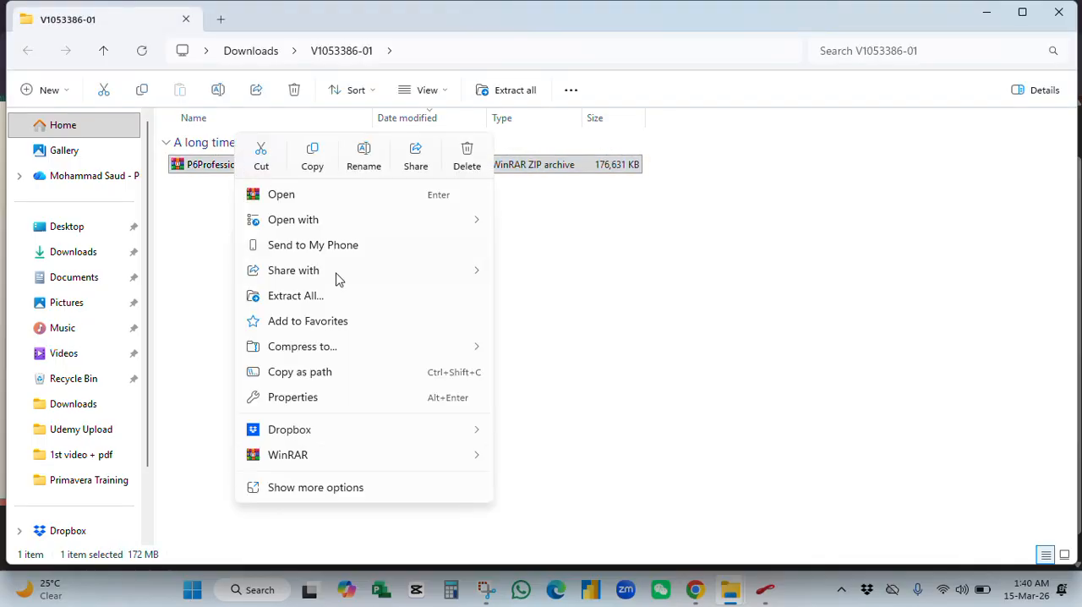
pyautogui.click(320, 296)
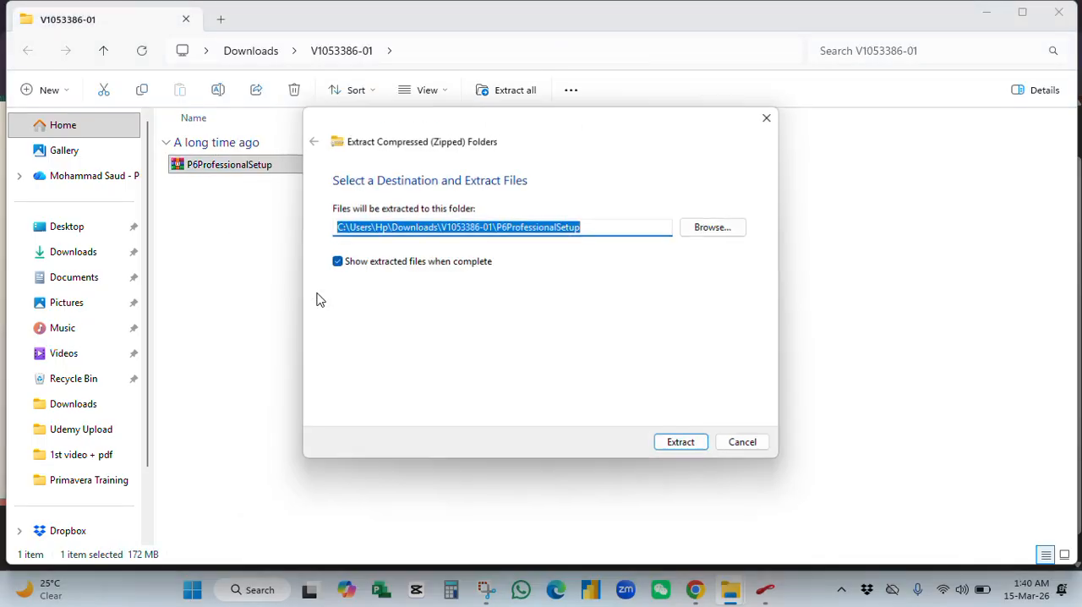
pyautogui.click(687, 448)
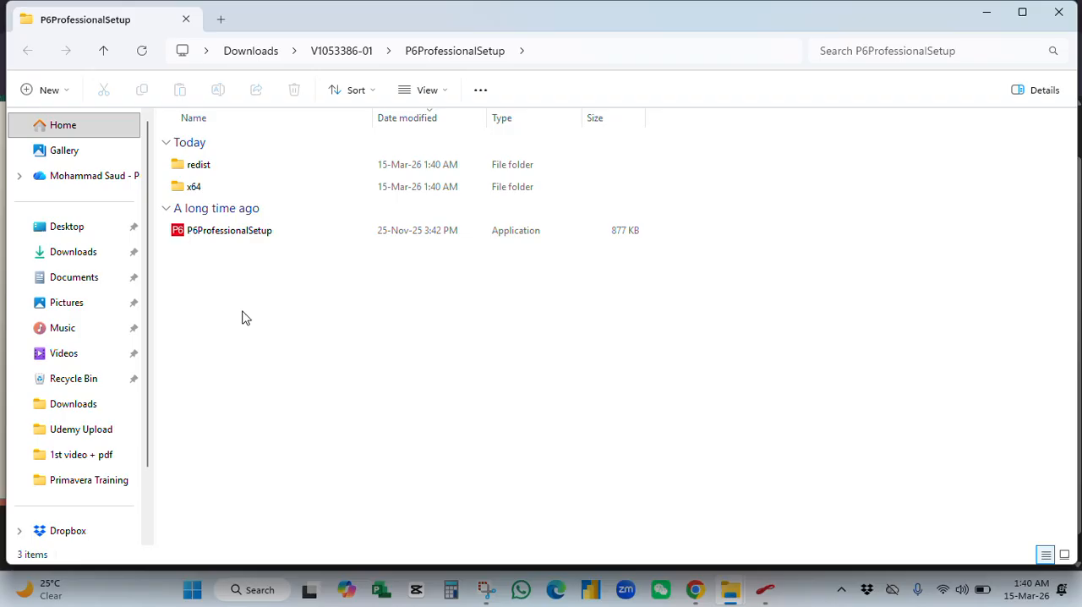
# Run the P6ProfessionalSetup application, install P6 Professional with the Typical option, and finish with Run Database Configuration enabled.
pyautogui.doubleClick(245, 240)
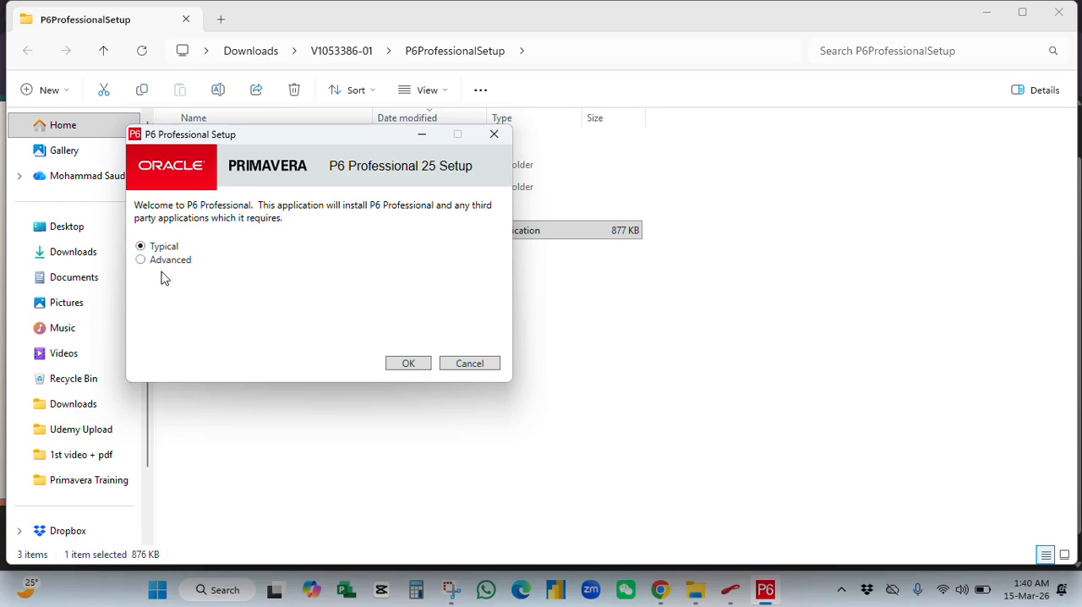
pyautogui.click(394, 364)
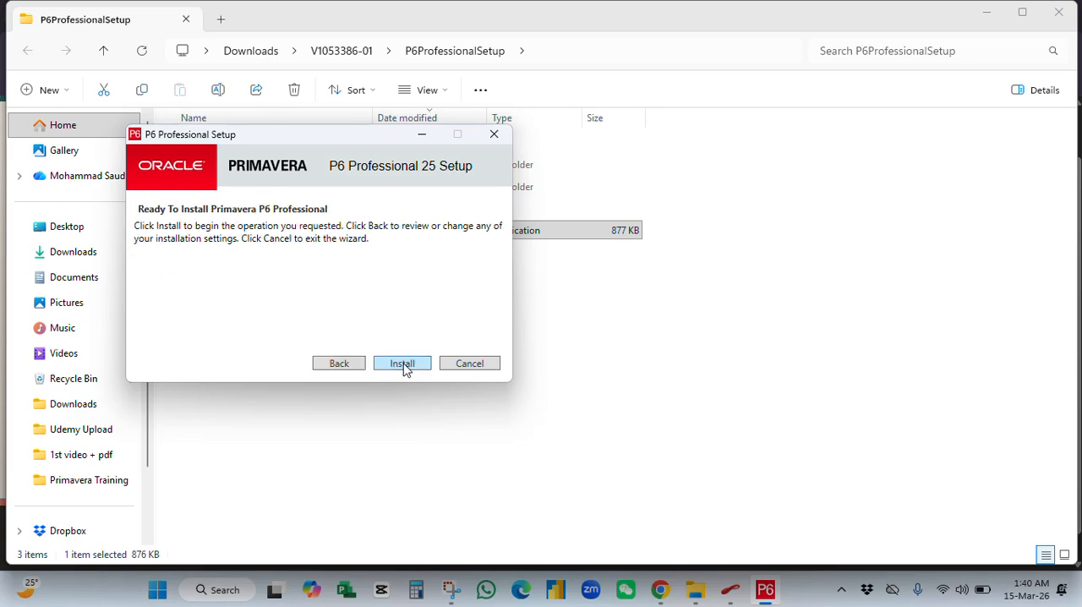
pyautogui.click(402, 365)
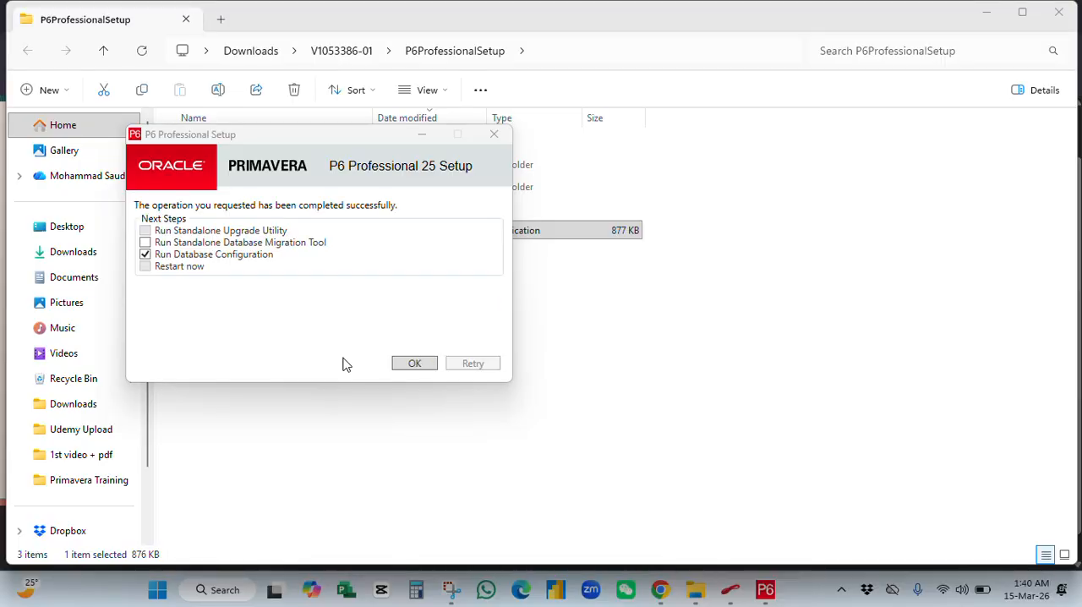
pyautogui.click(410, 363)
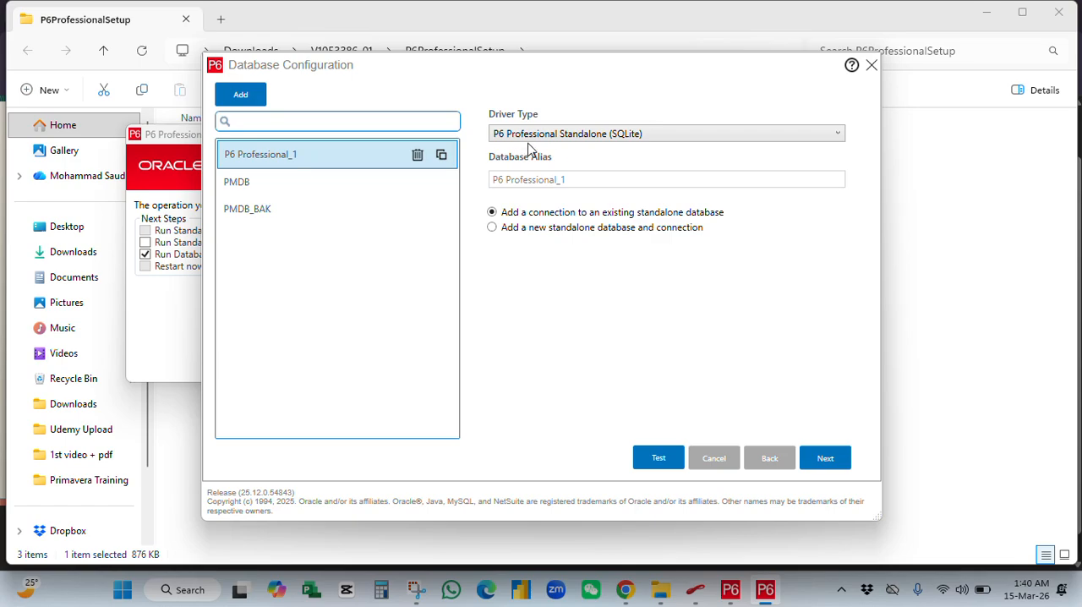
# For the P6 Professional_1 alias, choose the P6 Professional Standalone (SQLite) driver and continue with adding a new standalone database and connection.
pyautogui.click(557, 138)
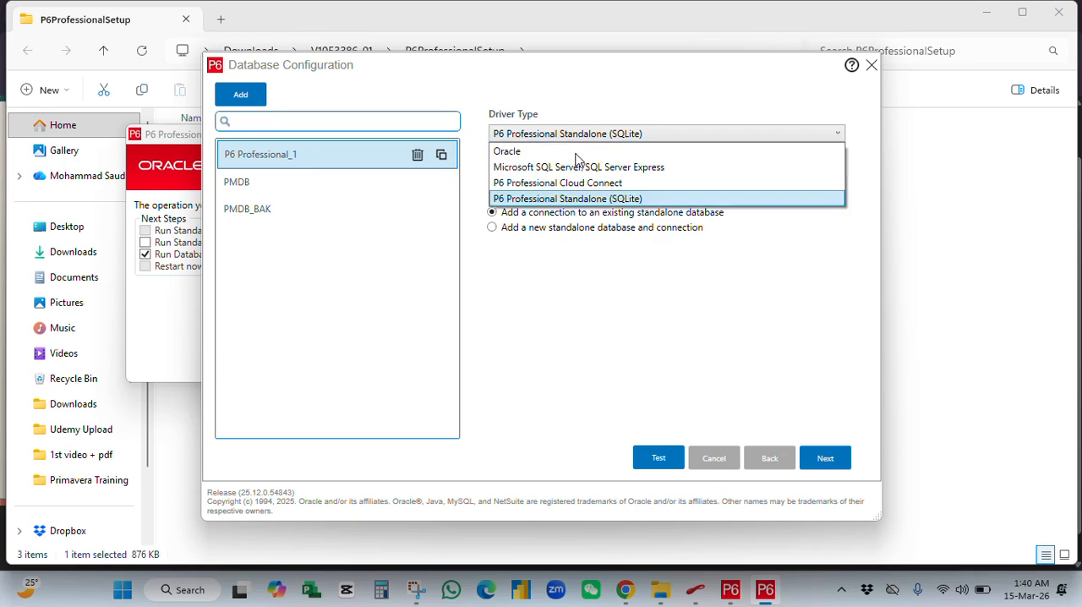
pyautogui.click(602, 201)
pyautogui.click(516, 231)
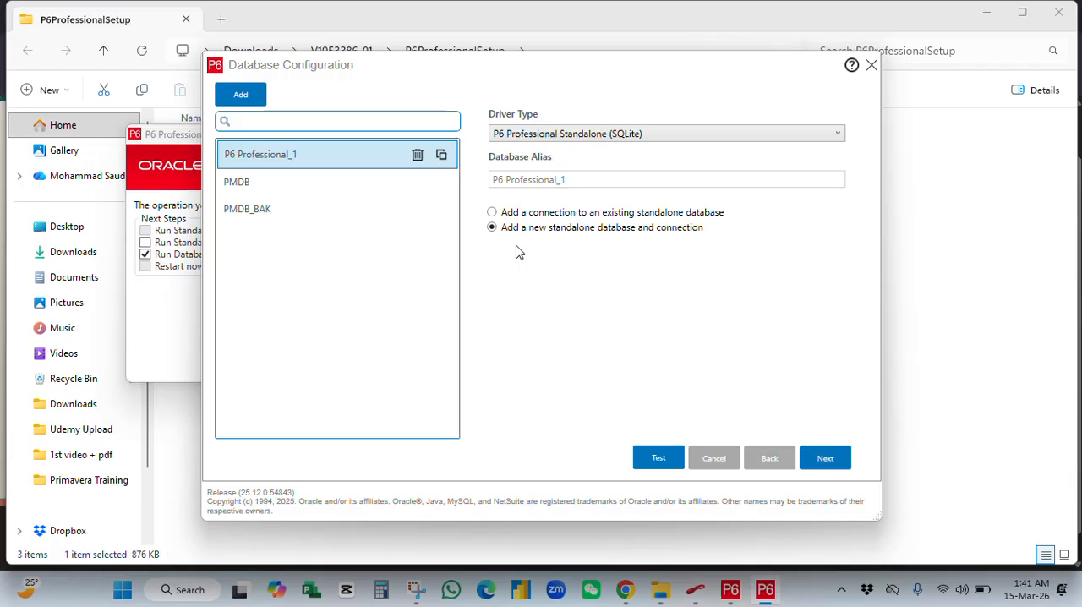
pyautogui.click(825, 458)
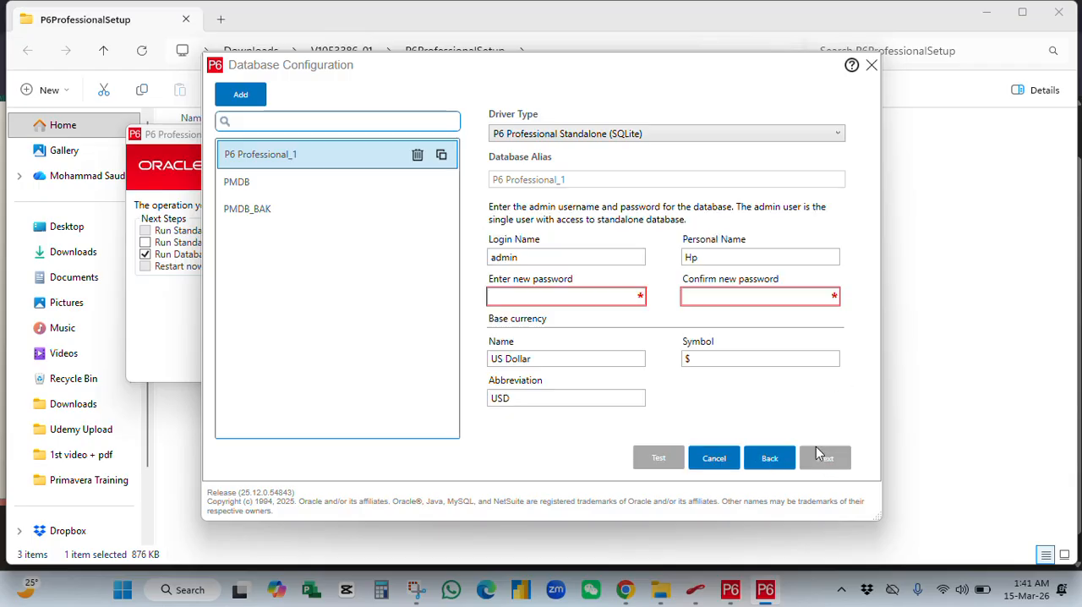
# Enter and confirm a new password for the database's admin login, keep US Dollar as base currency, and continue.
pyautogui.click(510, 293)
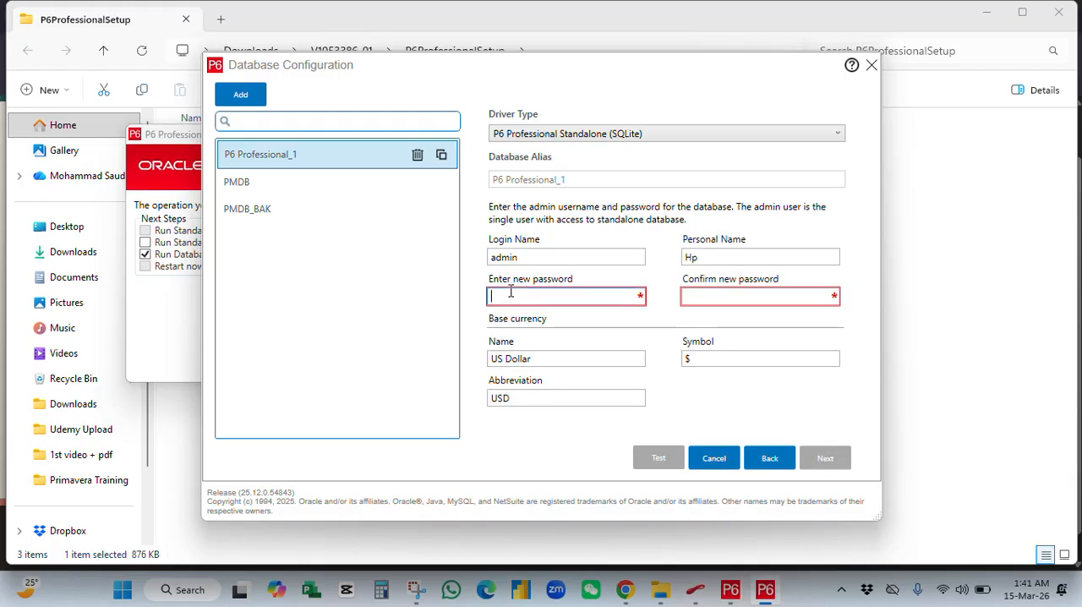
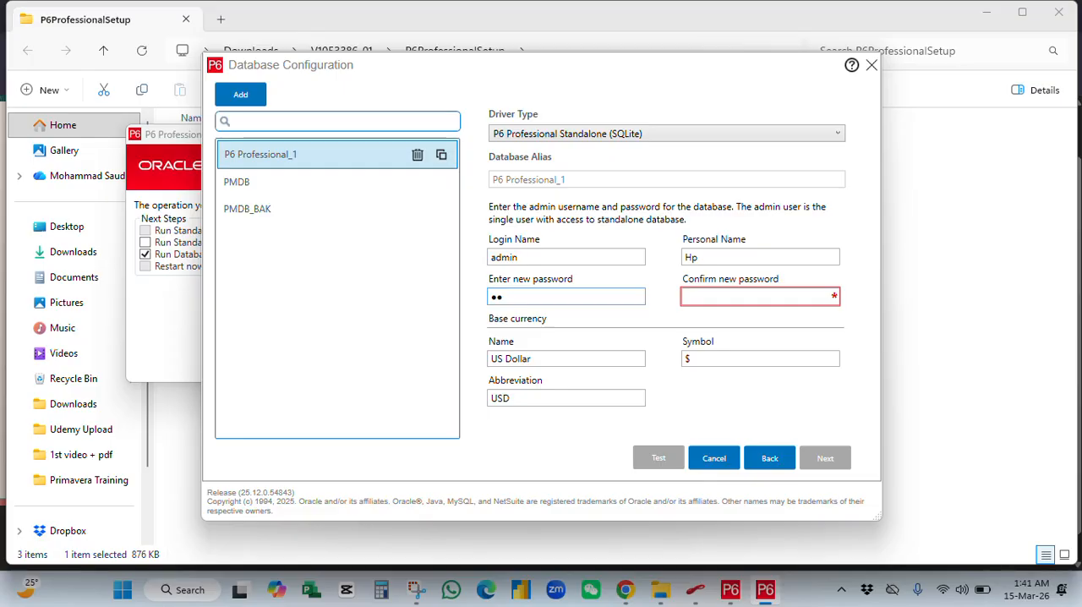
pyautogui.click(765, 297)
pyautogui.write('ad')
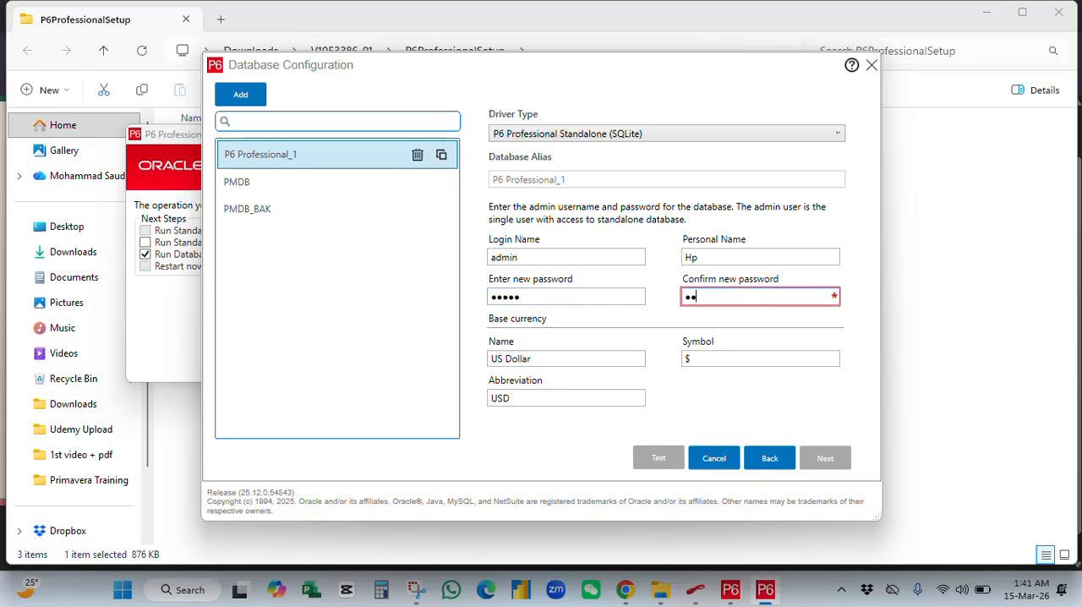
pyautogui.write('min')
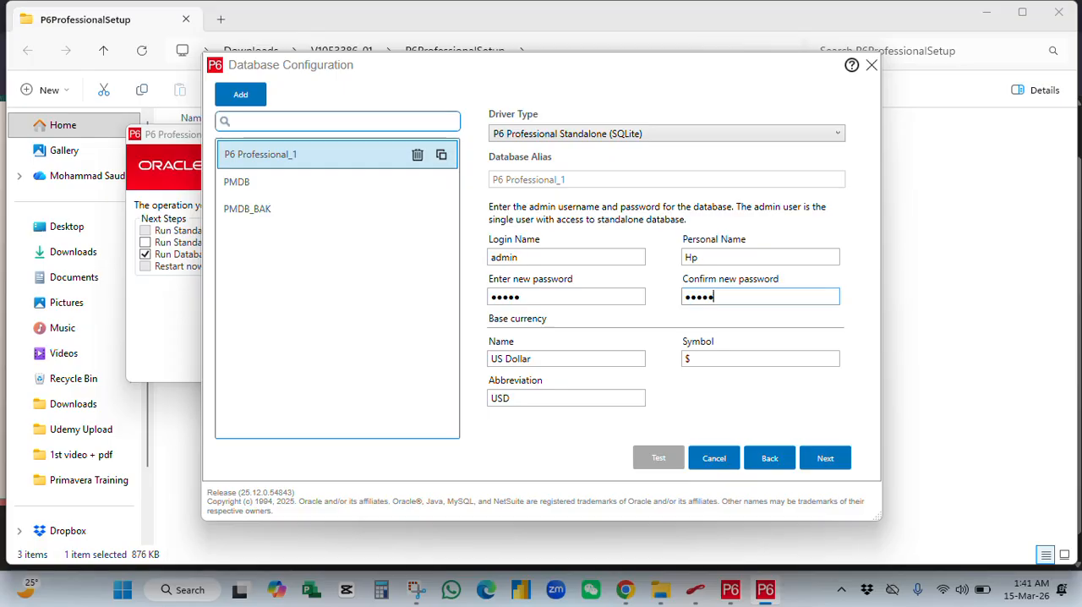
pyautogui.click(824, 459)
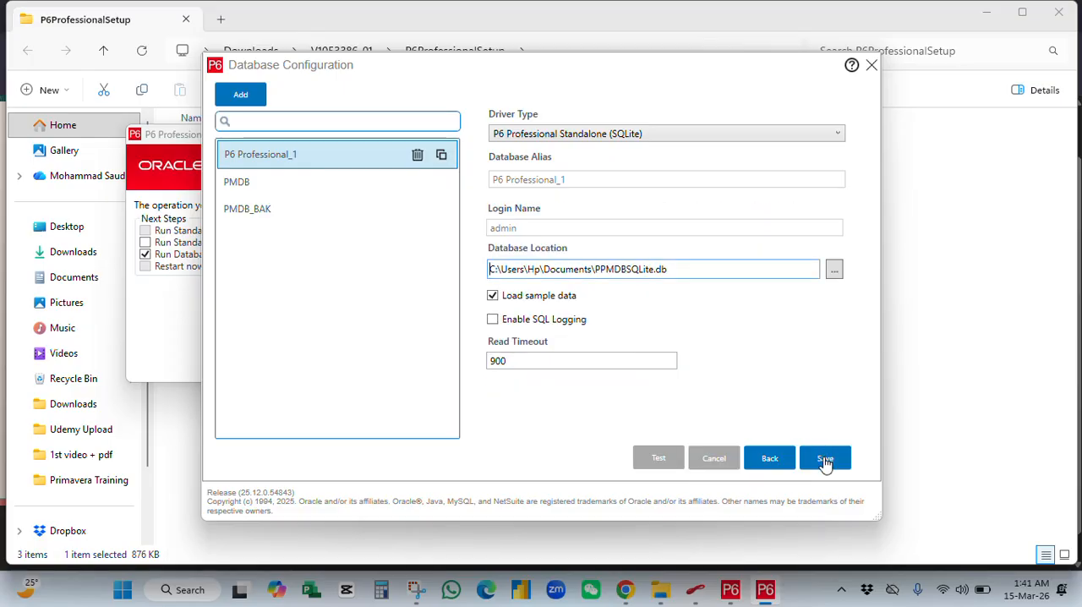
# Save the alias with database location C:\Users\Hp\Documents\PPMDBSQLite.db and sample data loaded, and close Database Configuration.
pyautogui.click(825, 464)
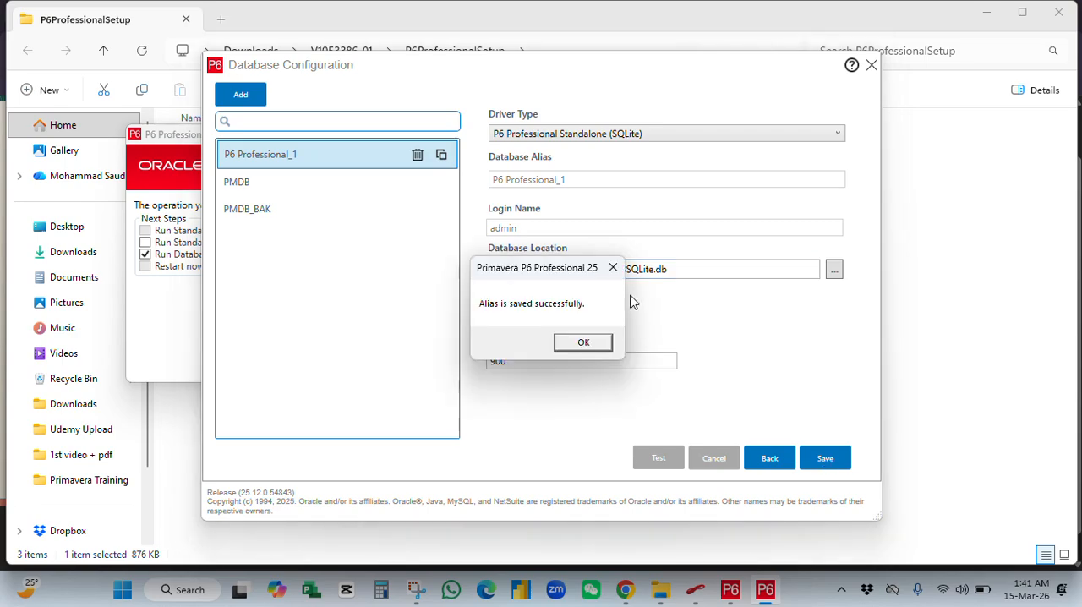
pyautogui.click(613, 269)
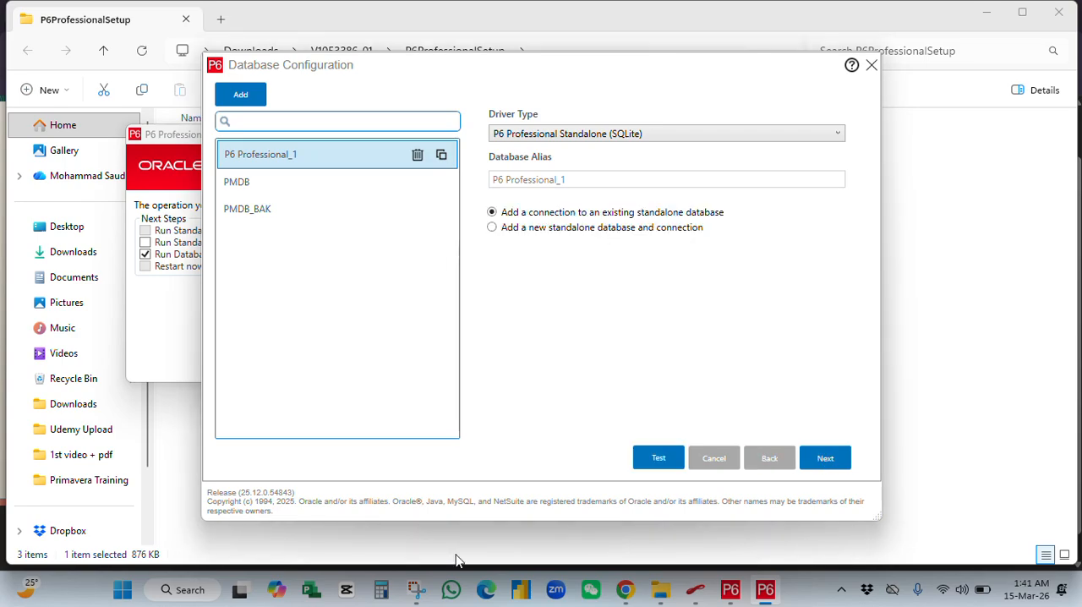
pyautogui.click(872, 66)
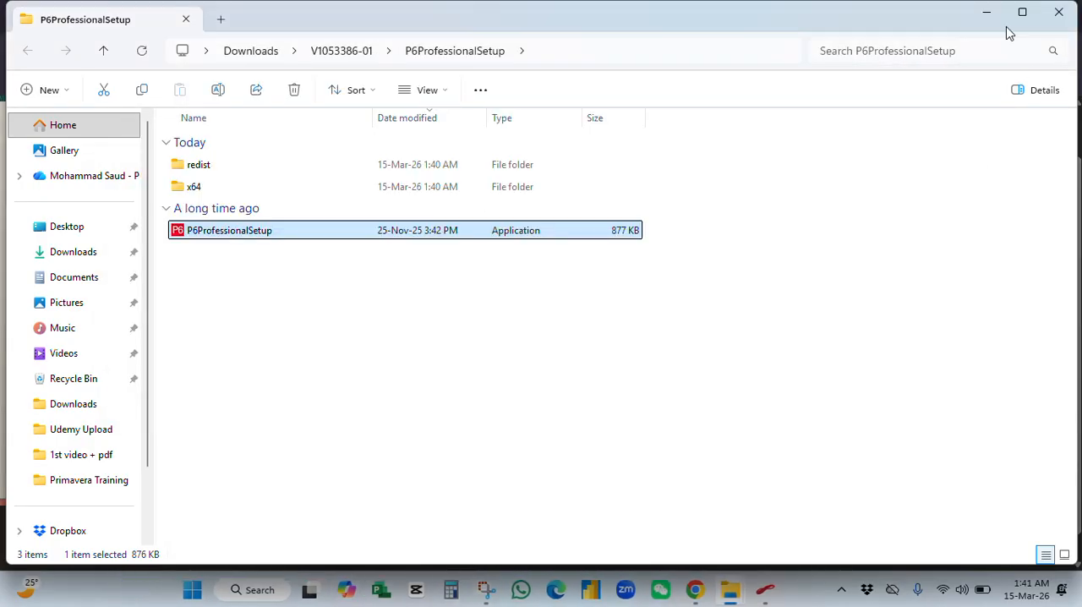
# Minimize the open File Explorer folder windows and the Chrome window to reach the desktop.
pyautogui.click(980, 15)
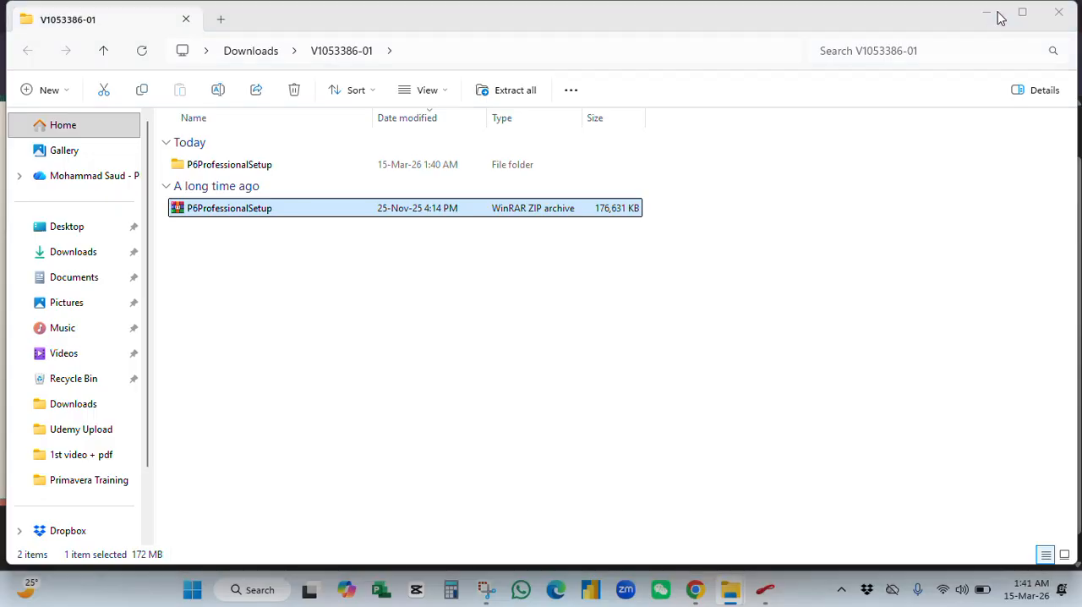
pyautogui.click(985, 17)
pyautogui.click(986, 18)
pyautogui.click(985, 16)
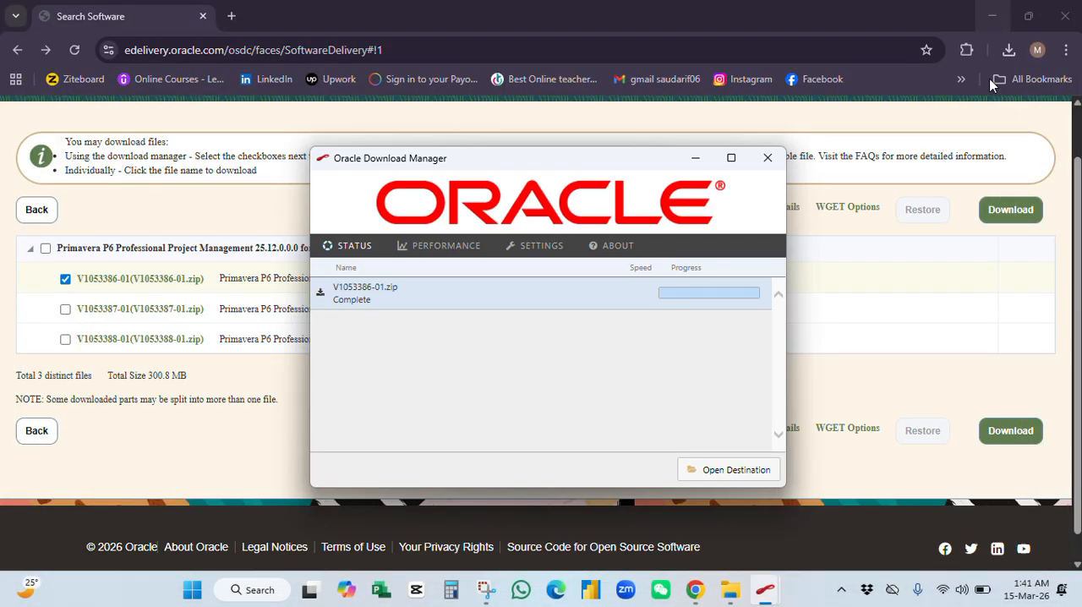
pyautogui.click(991, 17)
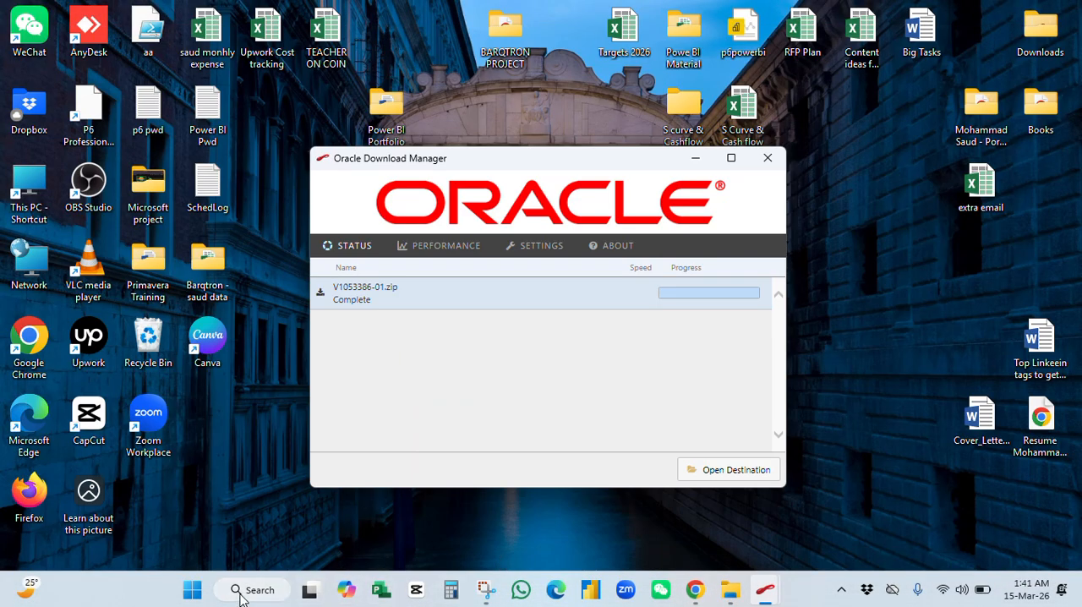
# Search Windows for "pr" and launch the P6 Professional 25 (x64) app.
pyautogui.click(250, 592)
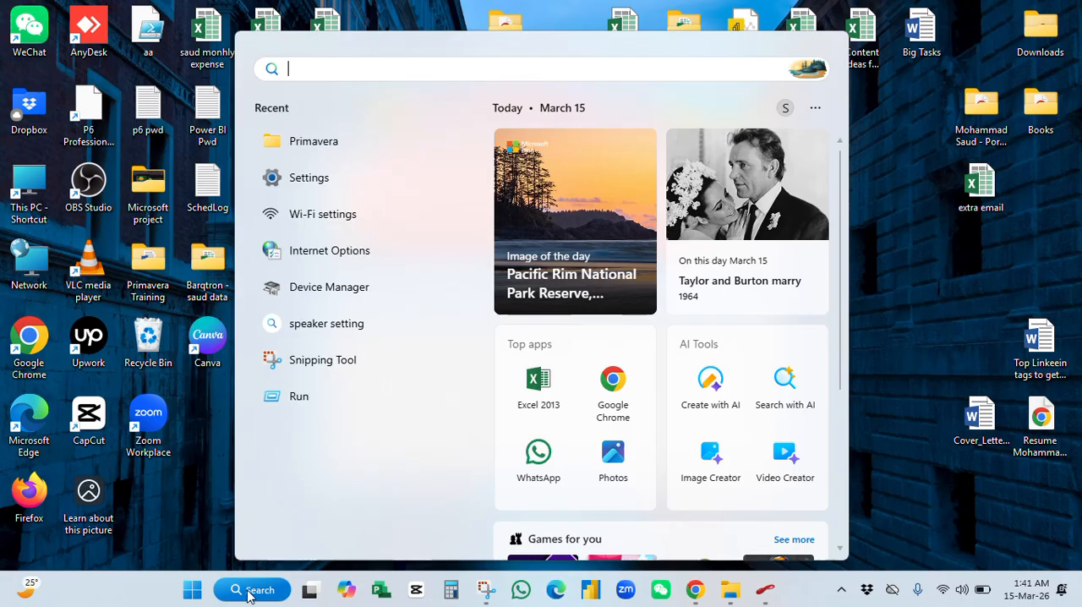
pyautogui.write('pr')
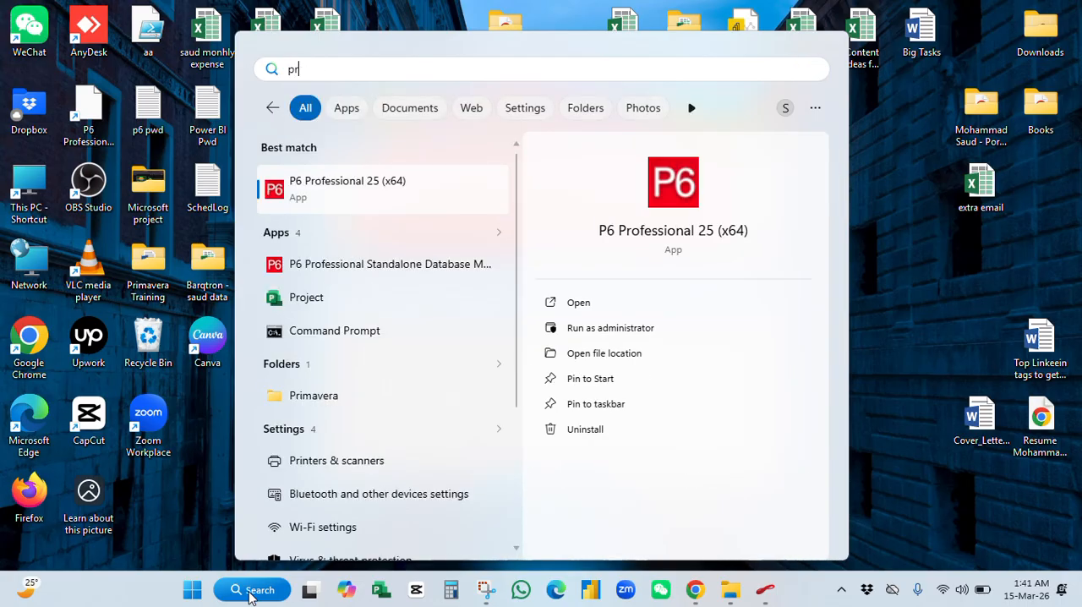
pyautogui.click(383, 188)
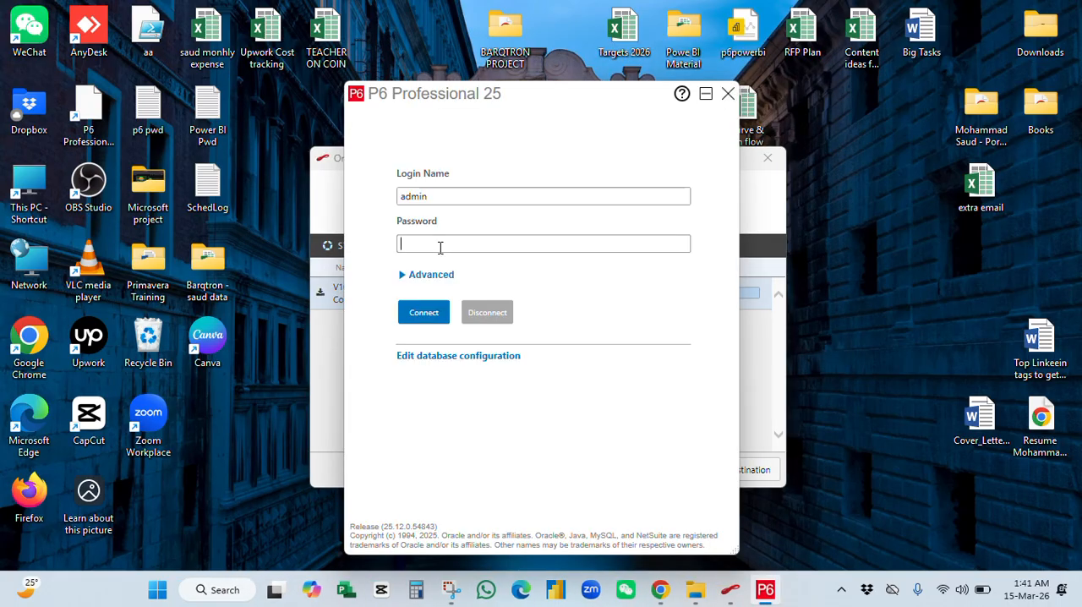
# Log in to P6 Professional 25 as admin with the account password and dismiss the industry selection warning.
pyautogui.write('•••••')
pyautogui.press('Return')
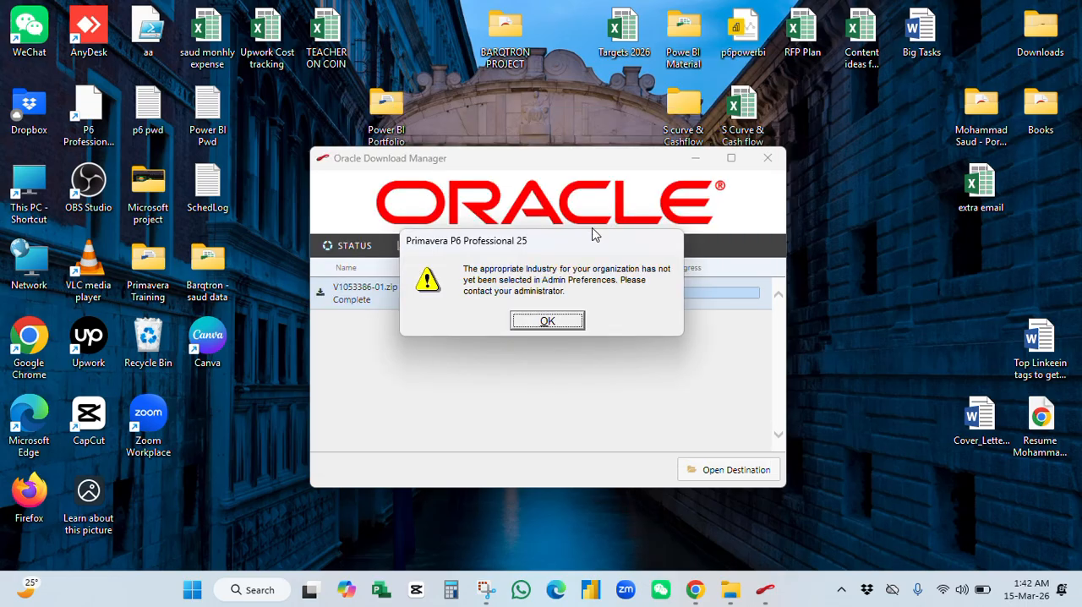
pyautogui.click(539, 326)
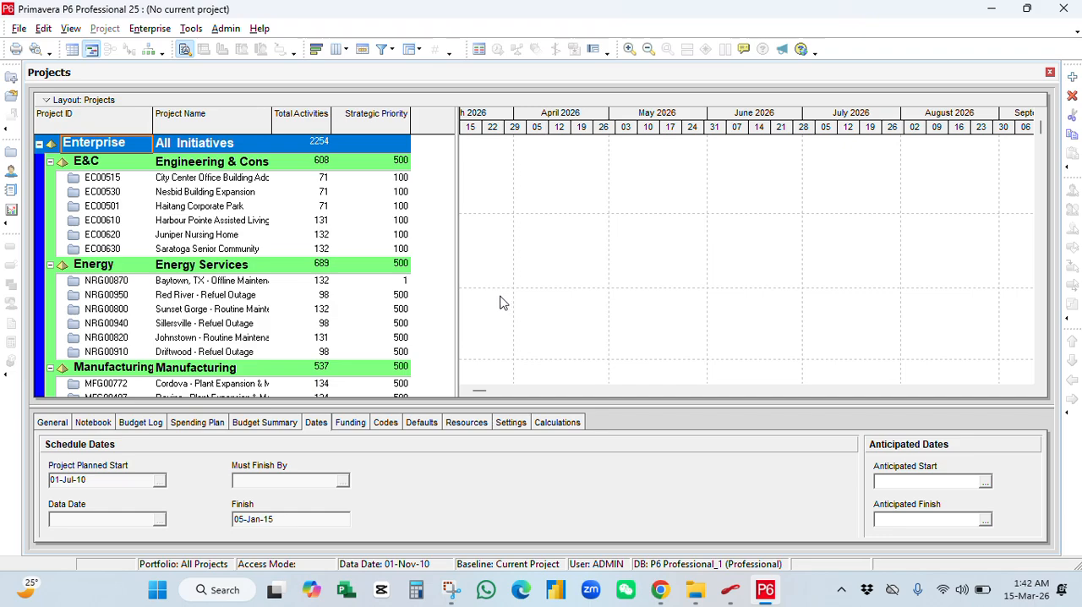
# View the schedule dates of the sample projects EC00515 and EC00530 in the E&C group.
pyautogui.click(322, 179)
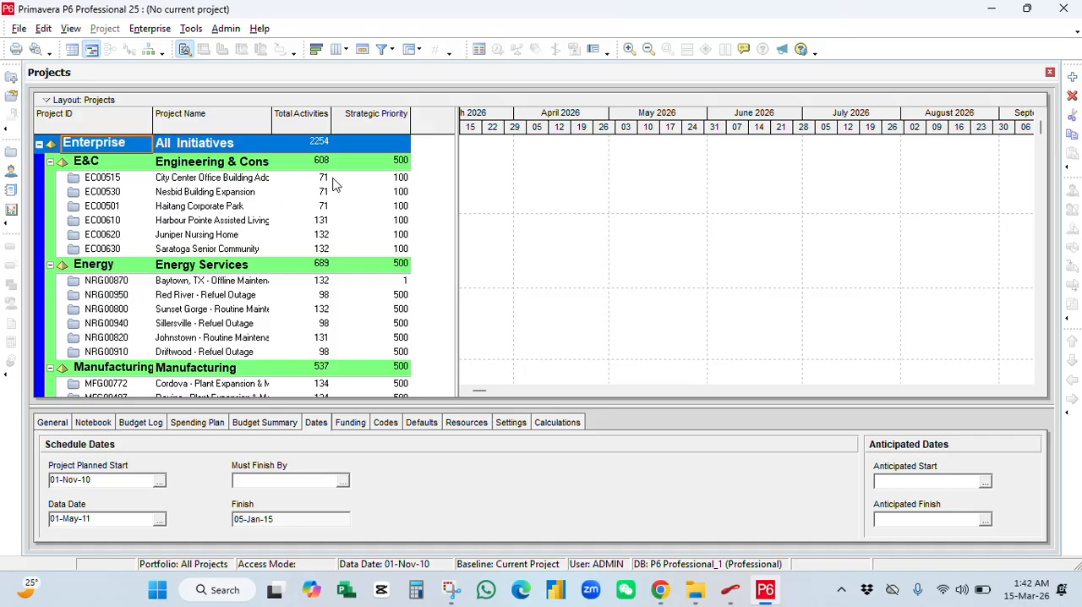
pyautogui.click(306, 196)
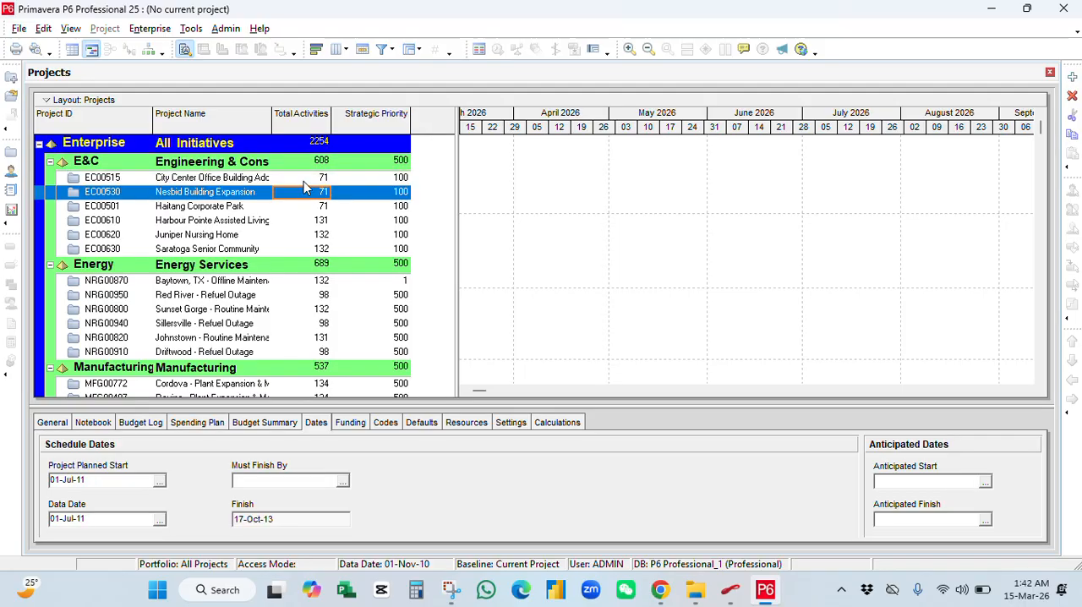